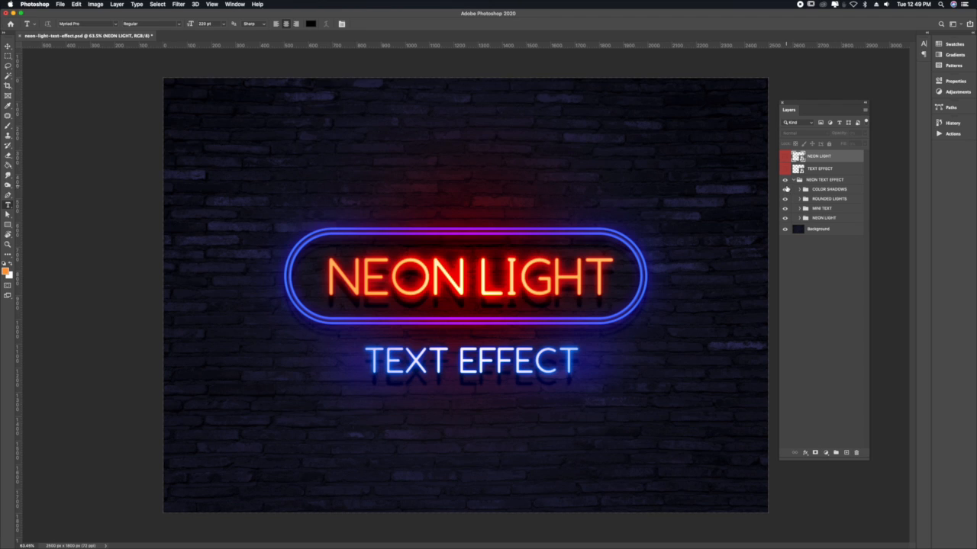
- Examine the COLOR SHADOWS group by hiding its red and blue shadow layers one by one, then restore them all and collapse the group
click(799, 189)
click(785, 202)
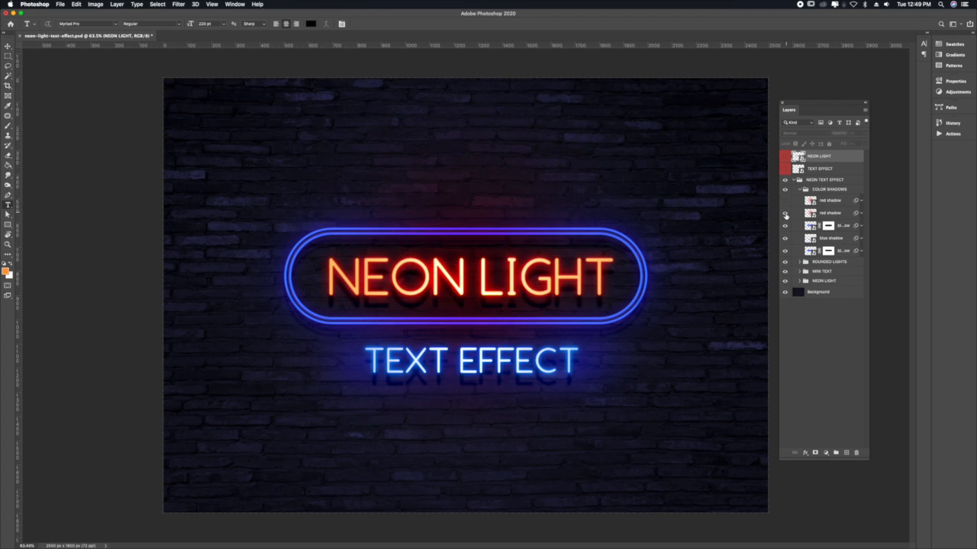
click(785, 214)
click(785, 238)
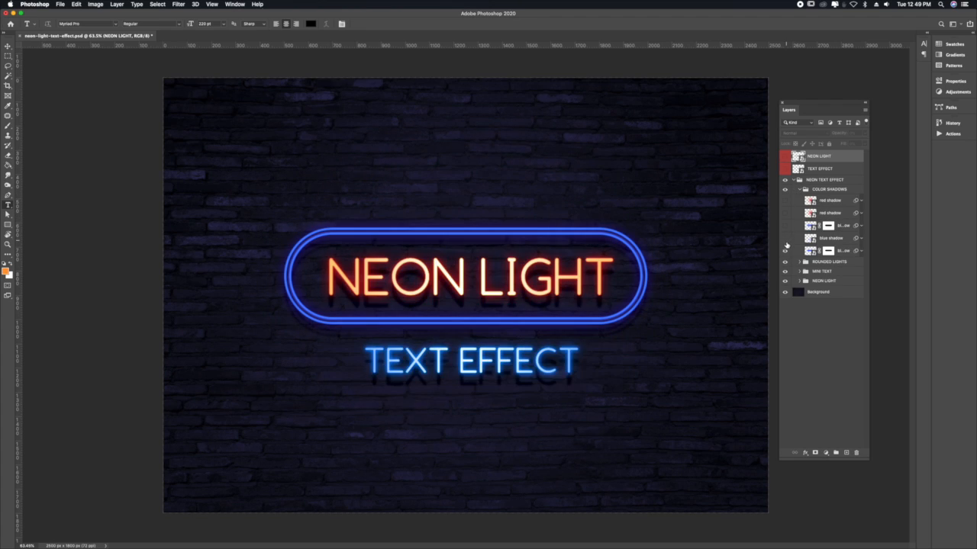
click(785, 251)
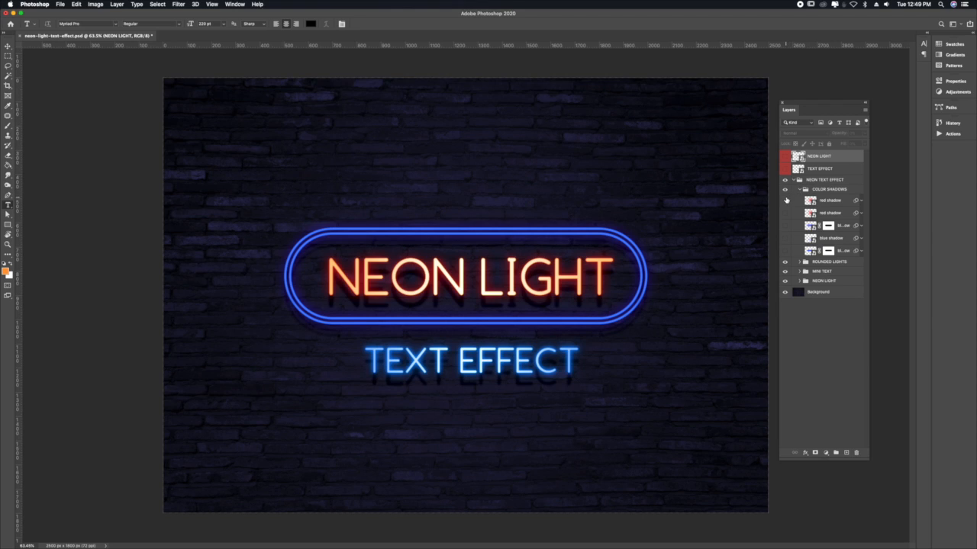
drag(785, 201, 784, 251)
click(800, 190)
- Inspect what each of the four effect groups and the Background contributes by hiding and reshowing them one at a time
click(785, 190)
click(785, 190)
click(785, 199)
click(785, 199)
click(785, 208)
click(785, 208)
click(785, 218)
click(785, 218)
click(785, 230)
click(785, 230)
- Open the contents of the NEON LIGHT smart object, leaving the missing font unresolved
scroll(387, 209, down, 1)
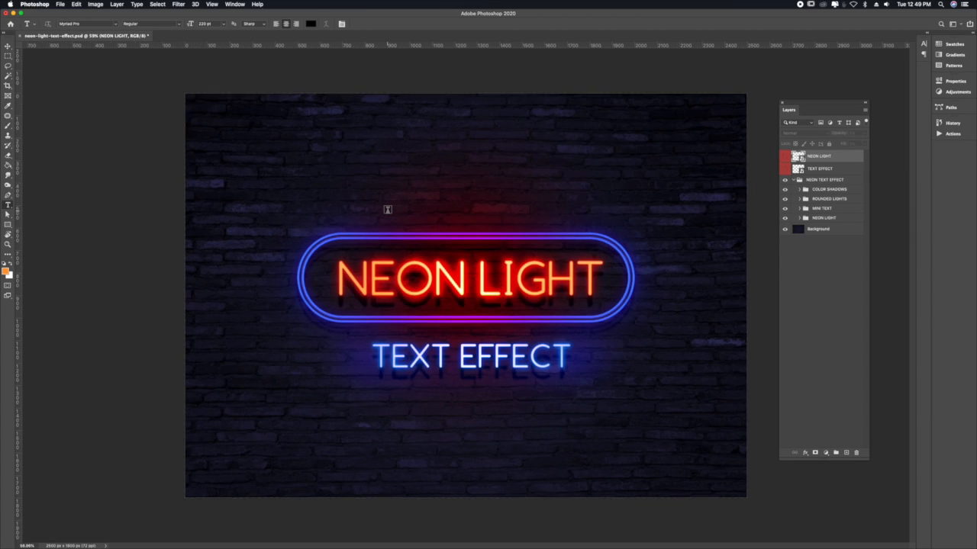
scroll(387, 209, up, 2)
key(v)
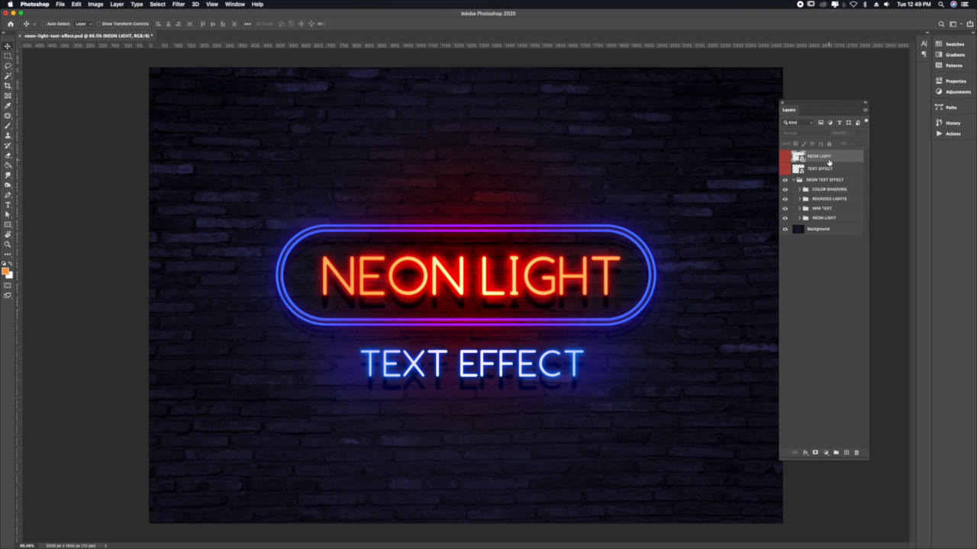
scroll(320, 303, down, 1)
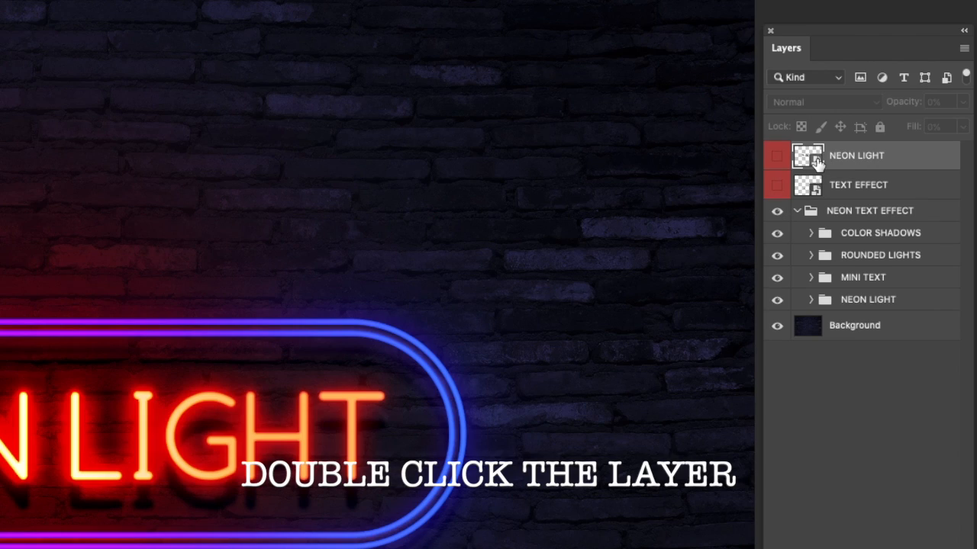
double_click(816, 162)
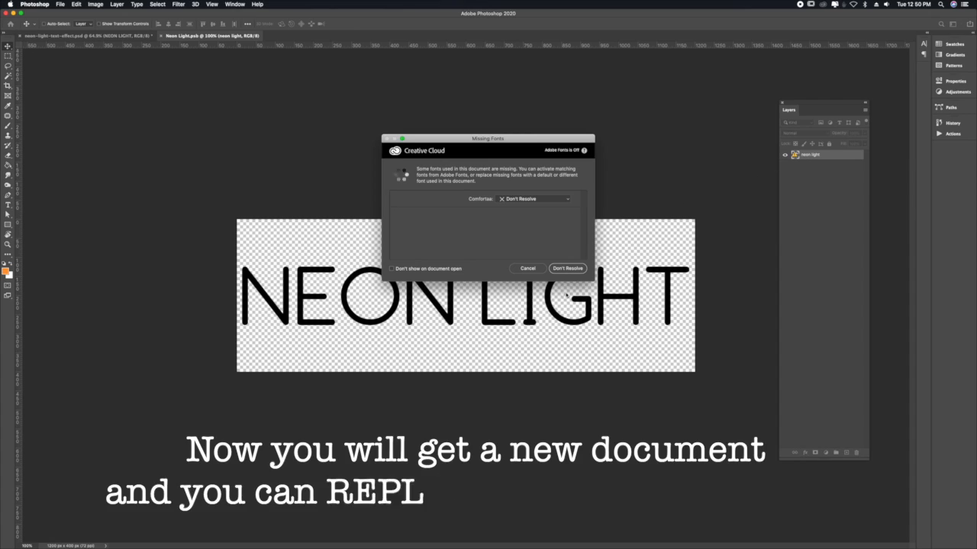
click(566, 269)
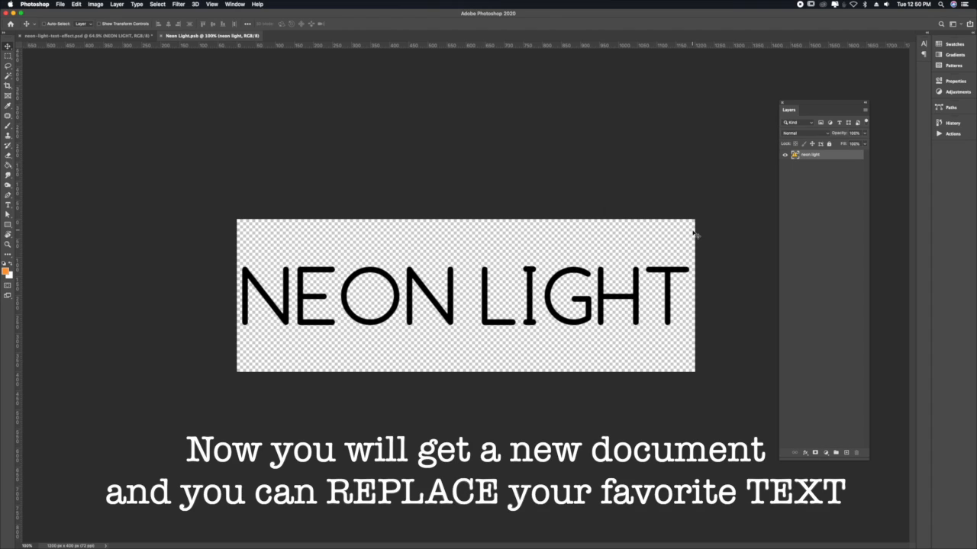
- Replace the NEON LIGHT text with PHOTOSHOP, accepting the font substitution, and commit the edit
scroll(324, 263, up, 2)
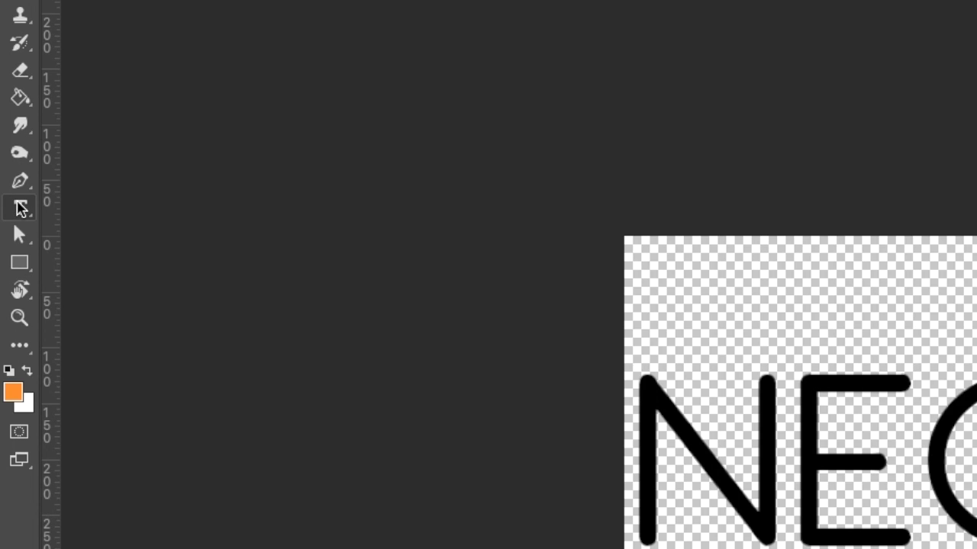
click(20, 208)
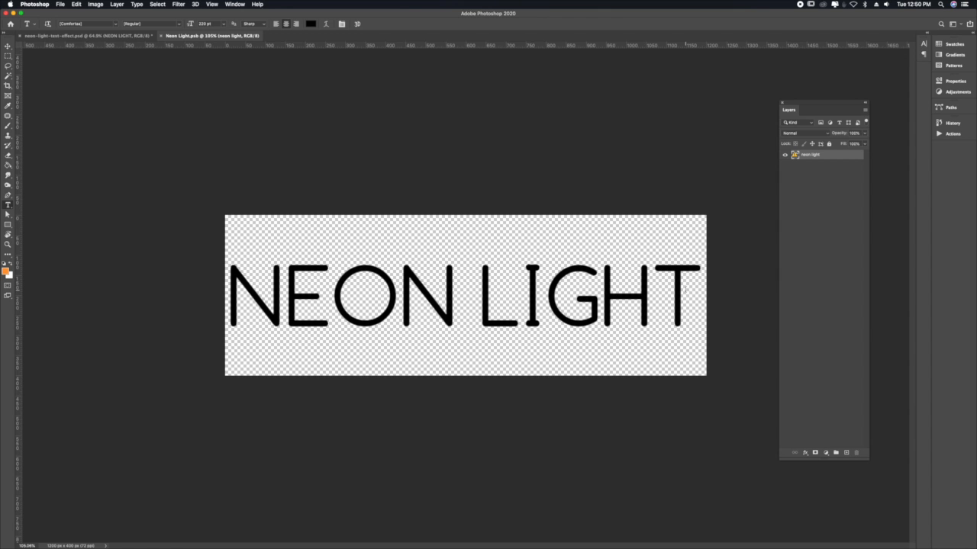
drag(684, 290, 187, 251)
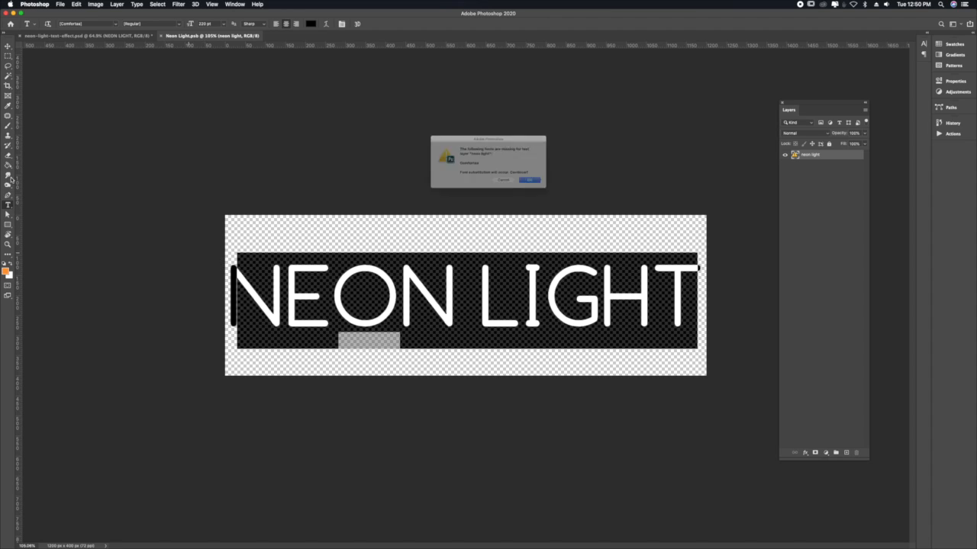
click(547, 188)
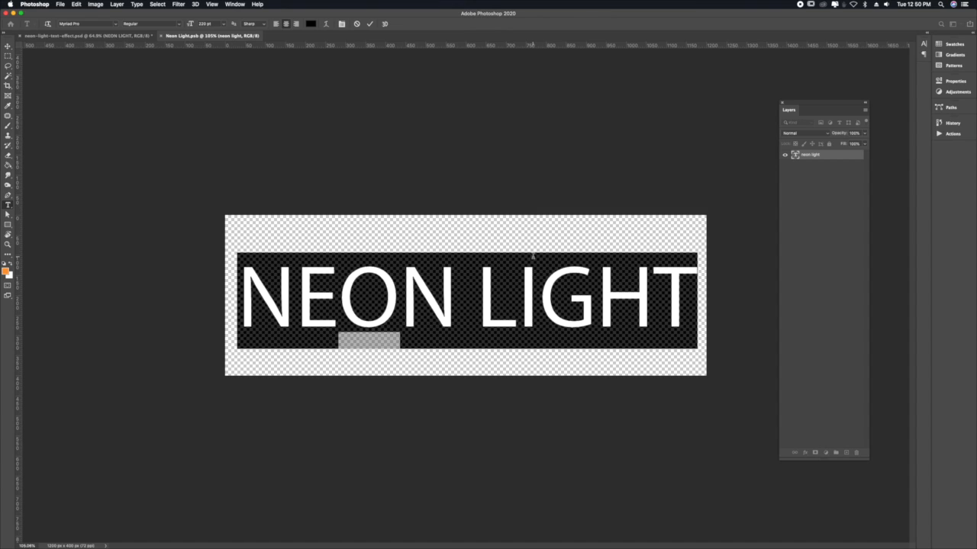
text(P)
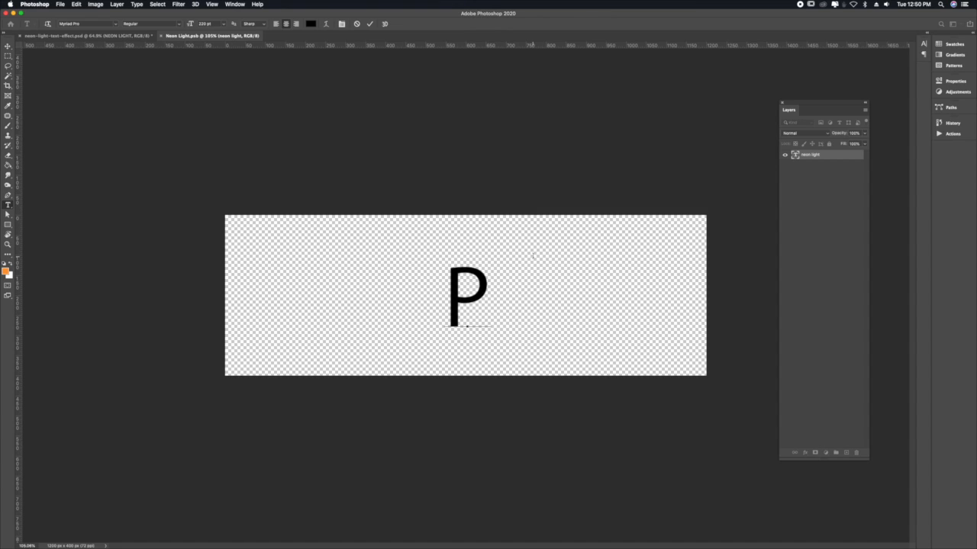
text(HOTO)
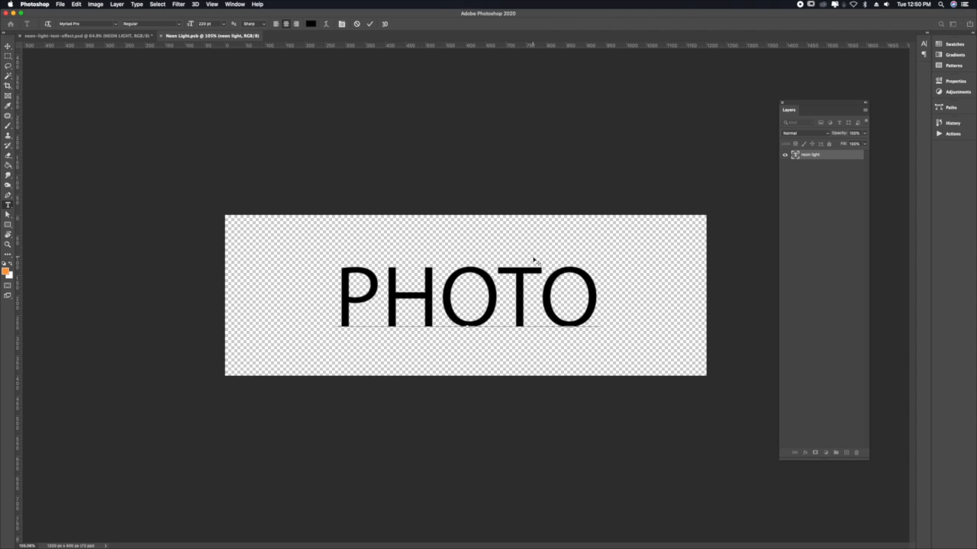
text(SHOP)
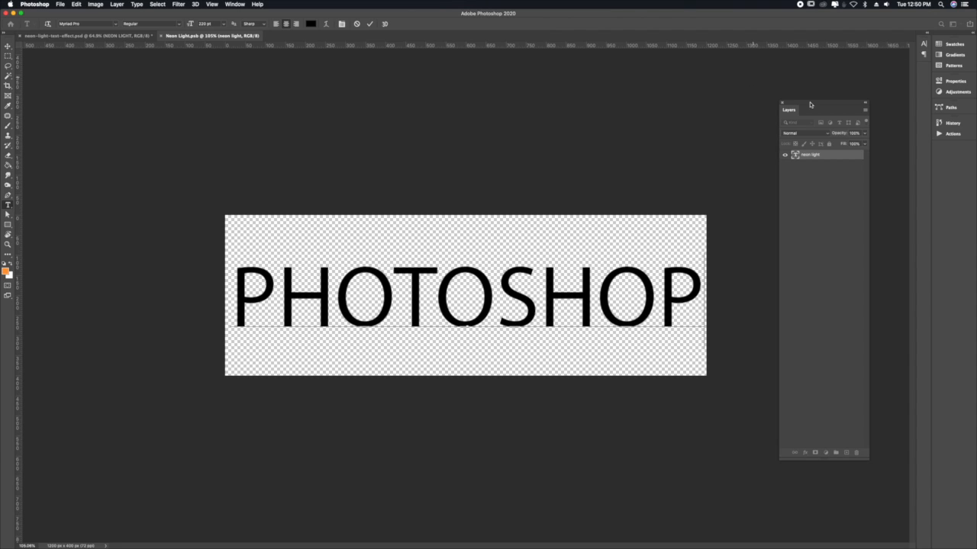
click(8, 46)
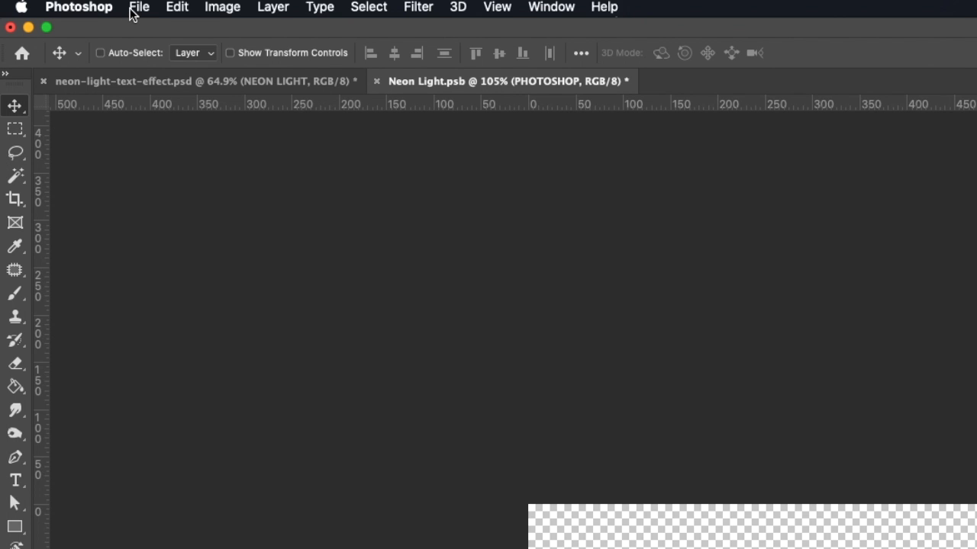
- Save Neon Light.psb and return to the neon-light-text-effect.psd document
click(136, 9)
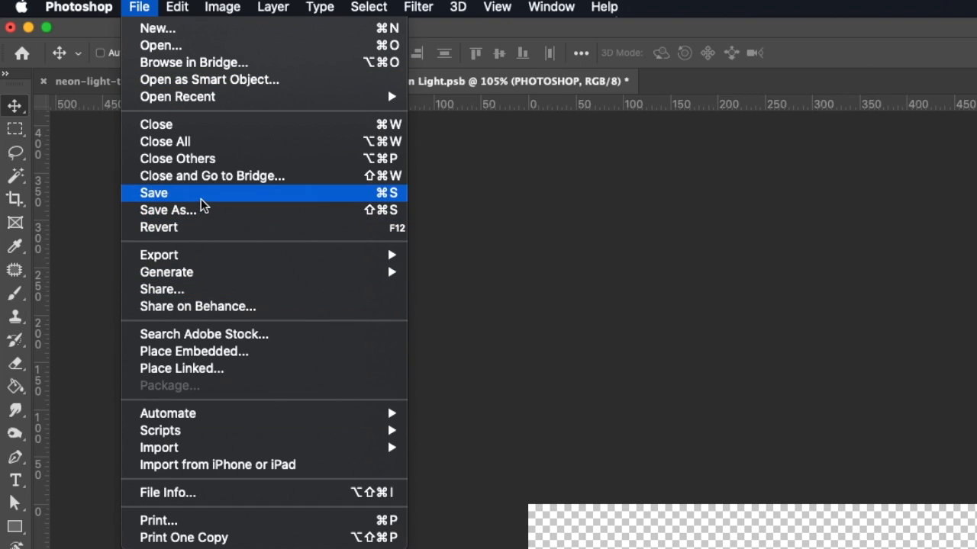
click(381, 195)
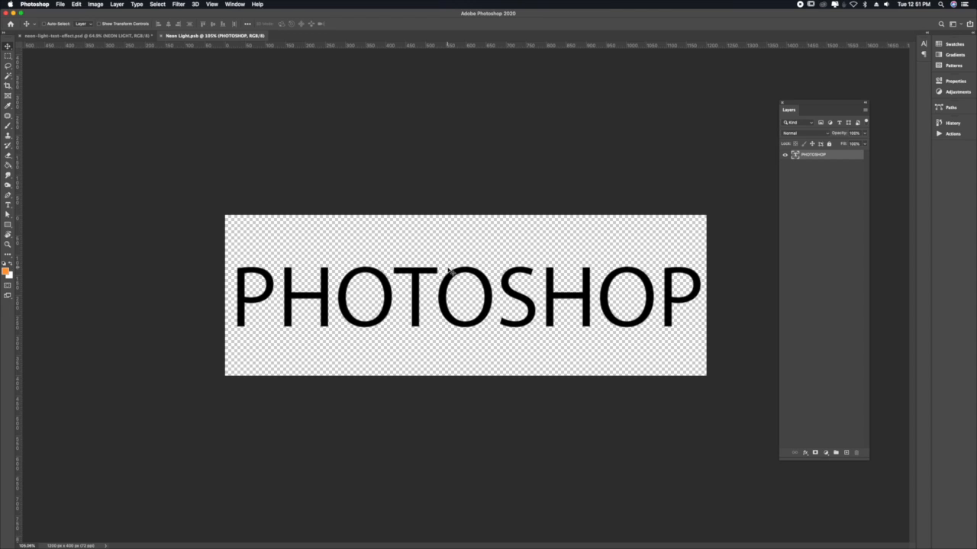
click(113, 36)
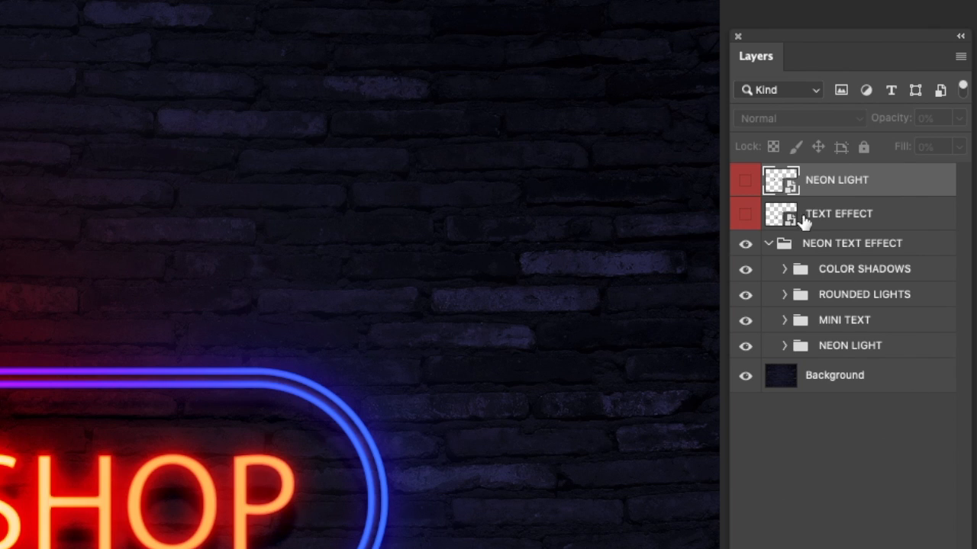
- Open the contents of the TEXT EFFECT smart object, leaving the missing font unresolved
click(801, 171)
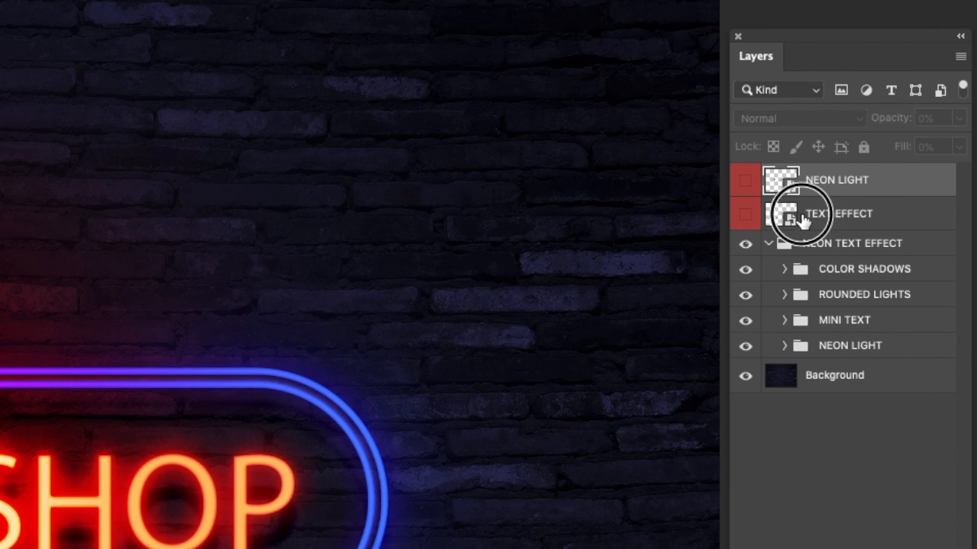
double_click(790, 223)
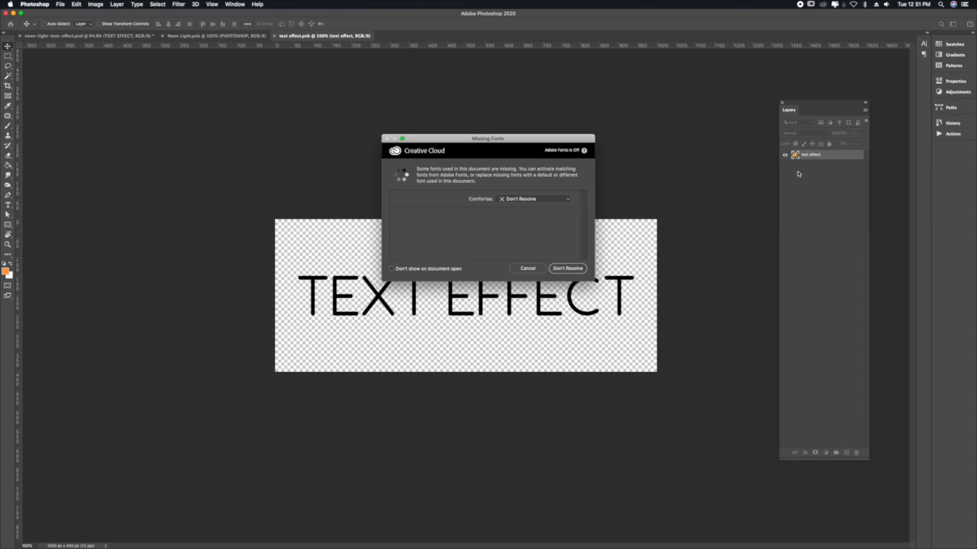
click(569, 269)
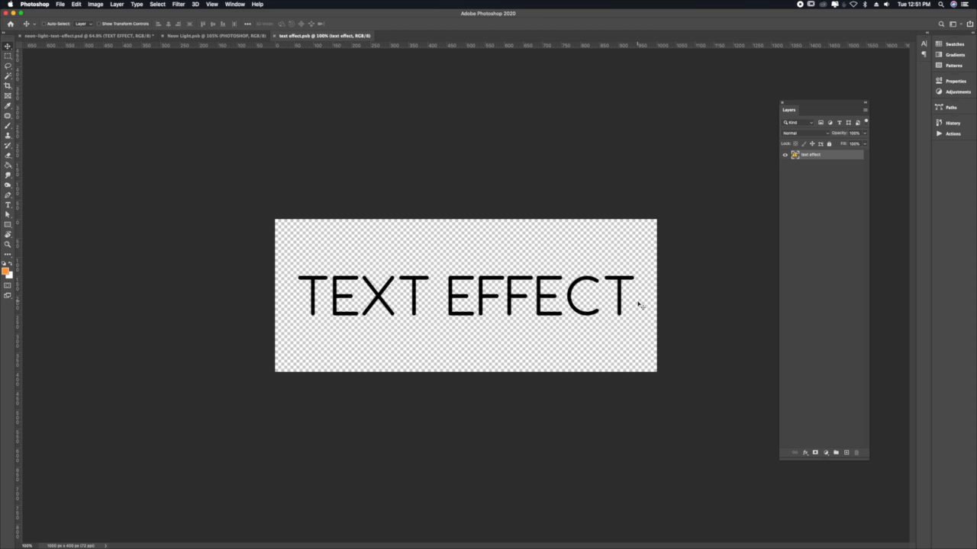
- Replace the TEXT EFFECT text with IN ADOBE, accepting the font substitution, and commit the edit
key(t)
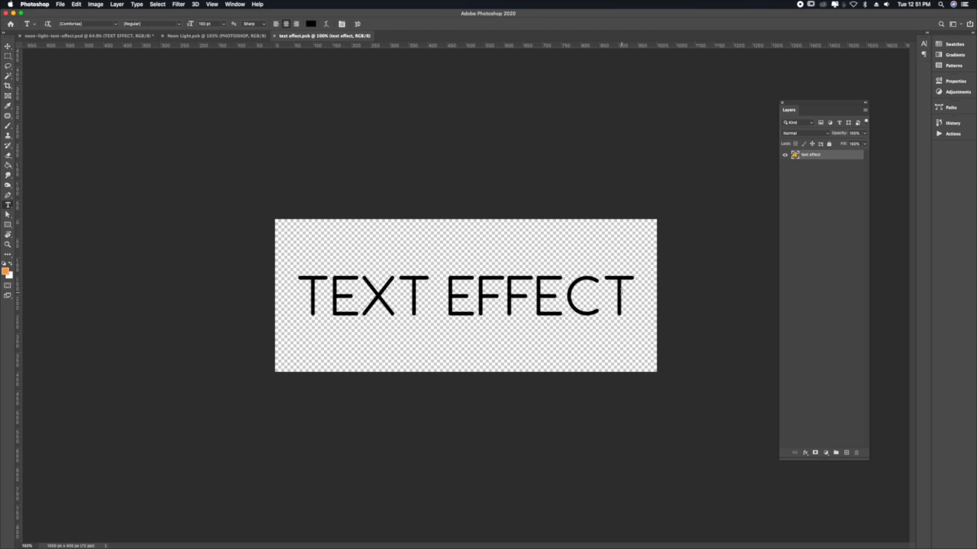
drag(623, 296, 281, 286)
click(543, 187)
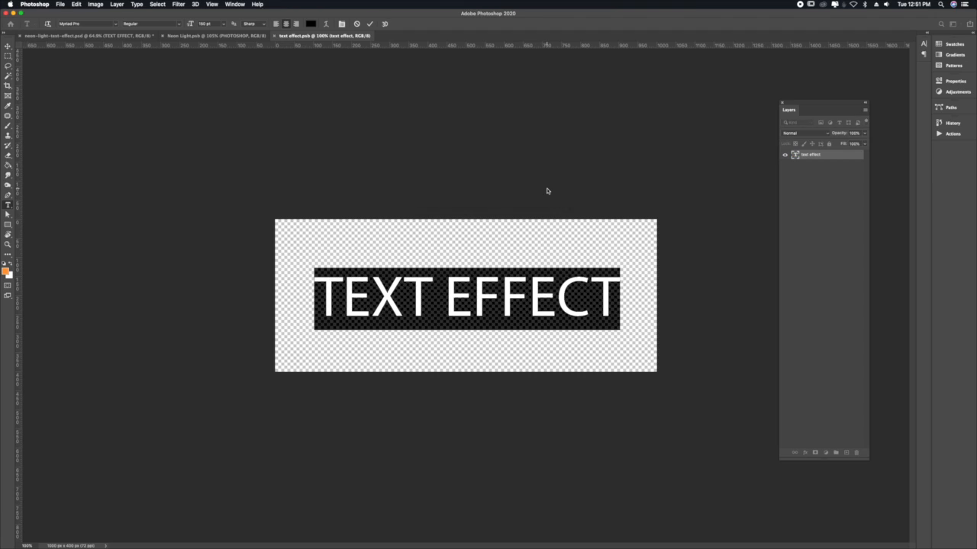
key(BackSpace)
text(I)
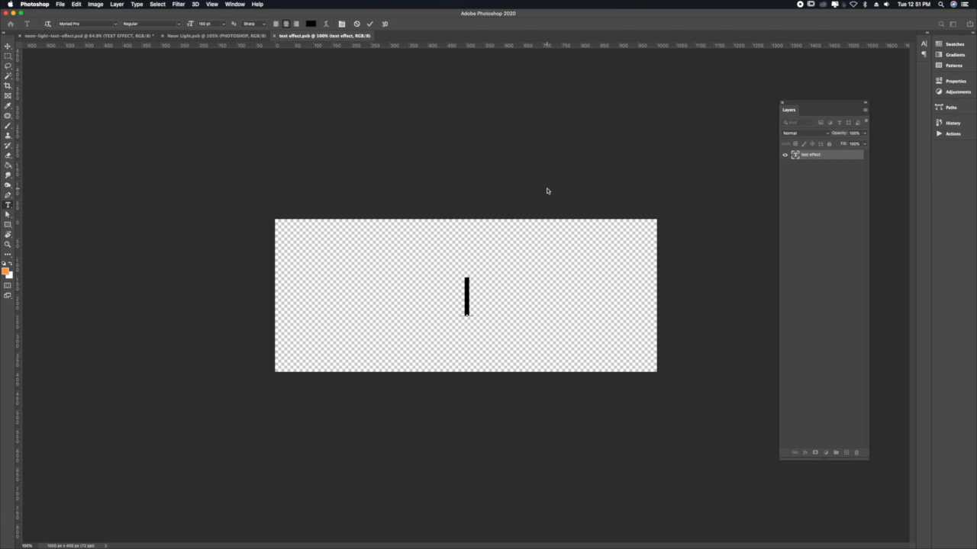
text(N A)
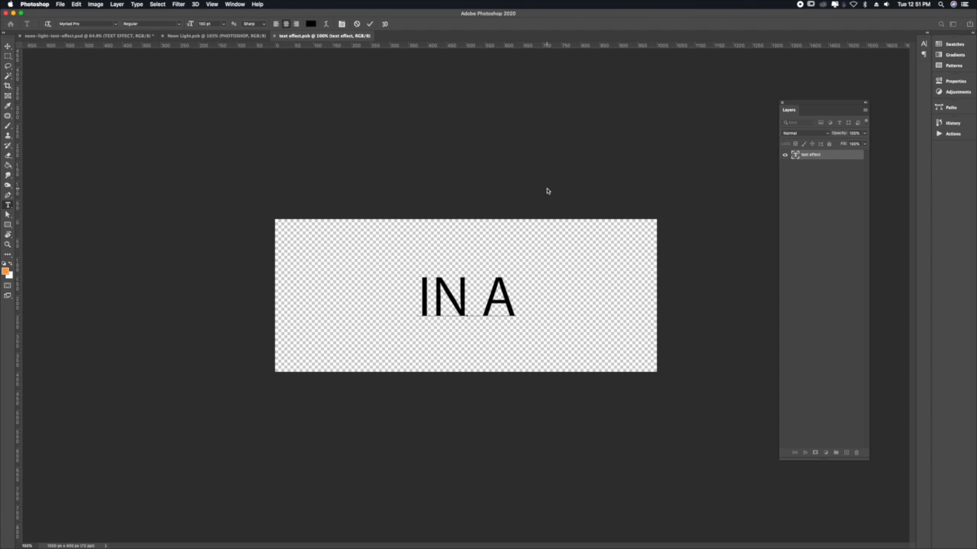
text(DOBE)
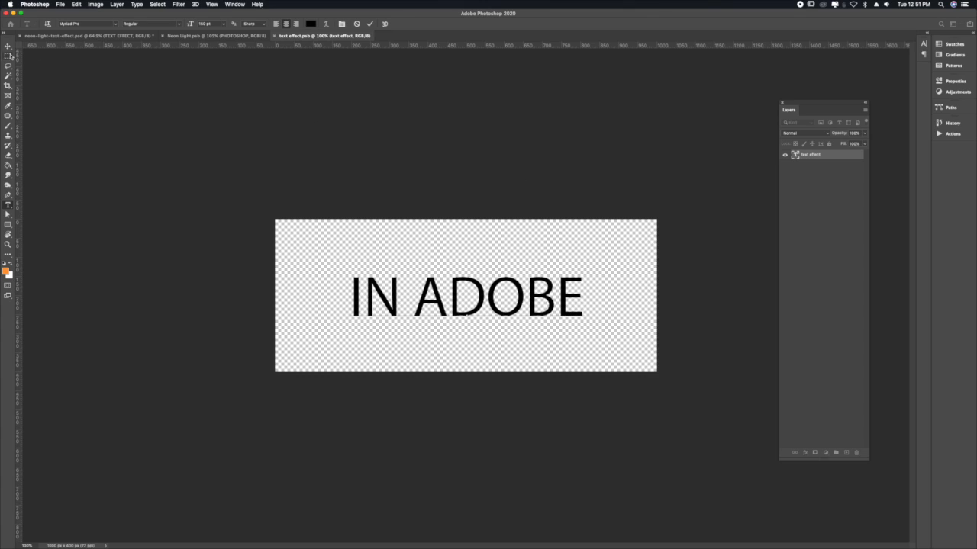
click(9, 46)
- Save text effect.psb and switch back to the main neon sign document
click(59, 4)
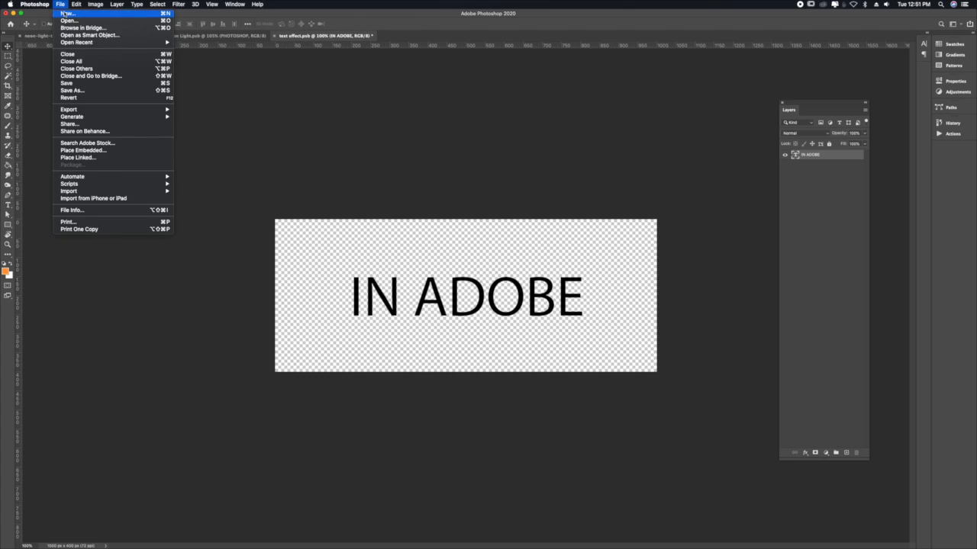
click(148, 87)
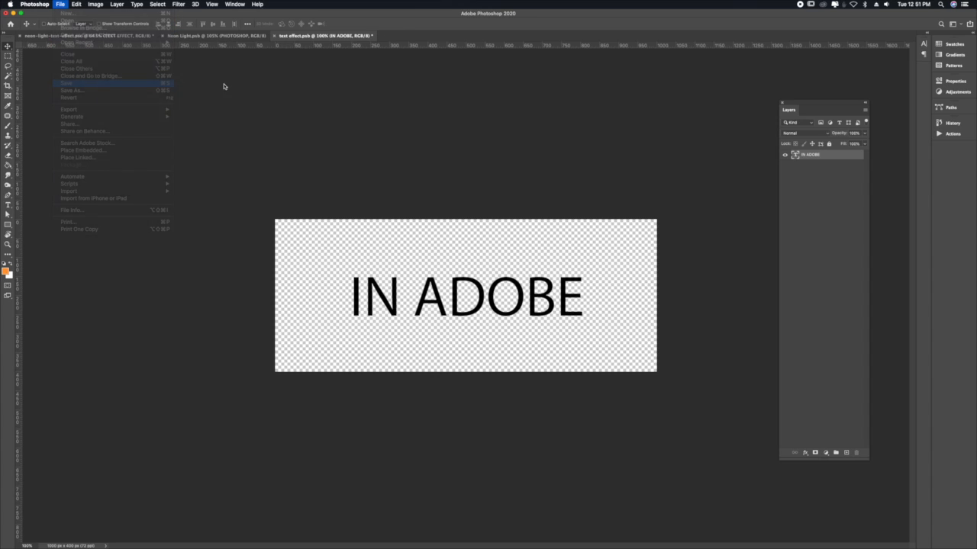
key(ctrl+shift+Tab)
key(ctrl+shift+Tab)
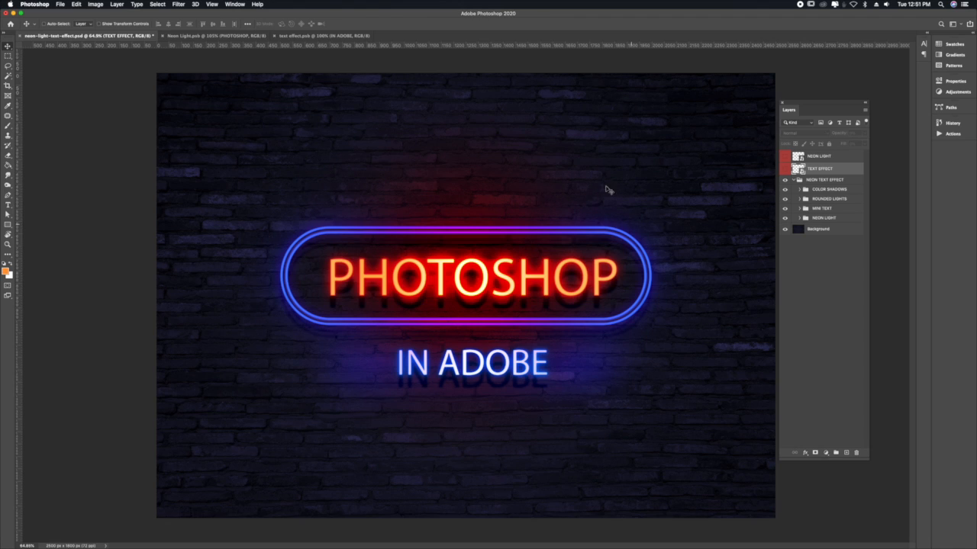
- Close the floating Layers panel and both smart object documents, keeping only the main neon sign document open
click(781, 105)
key(ctrl+0)
key(ctrl+Tab)
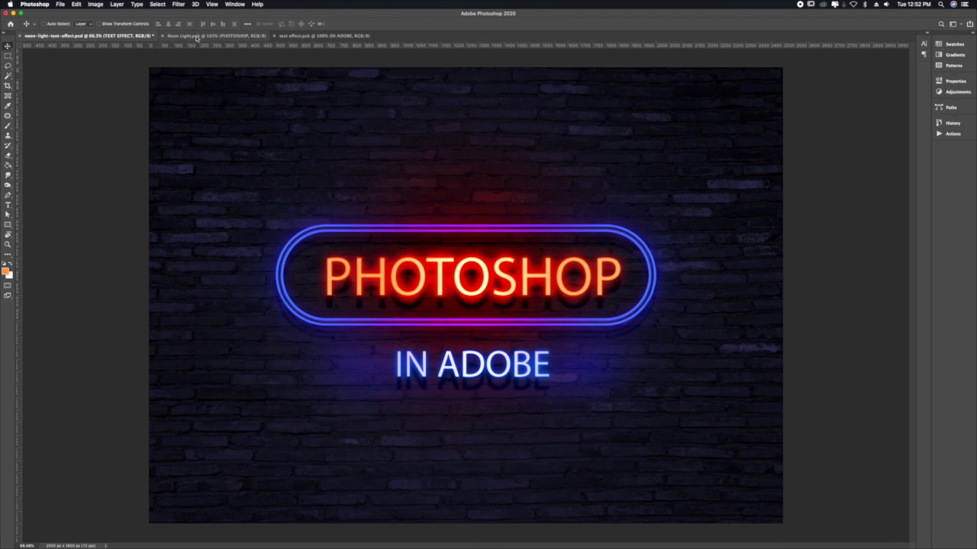
click(163, 36)
key(ctrl+Tab)
click(162, 36)
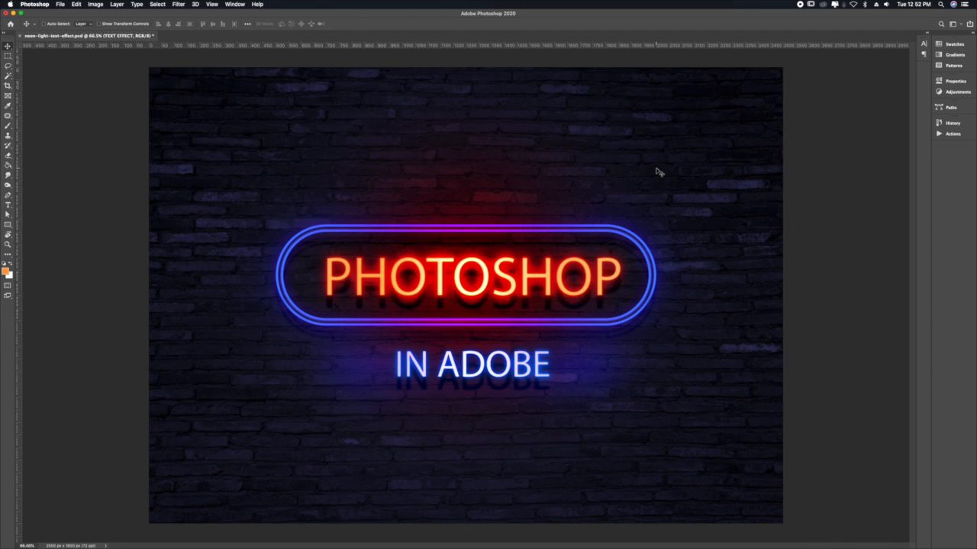
- Examine the finished PHOTOSHOP / IN ADOBE neon sign in full-screen mode and in an enlarged view
key(f)
key(f)
scroll(659, 173, up, 3)
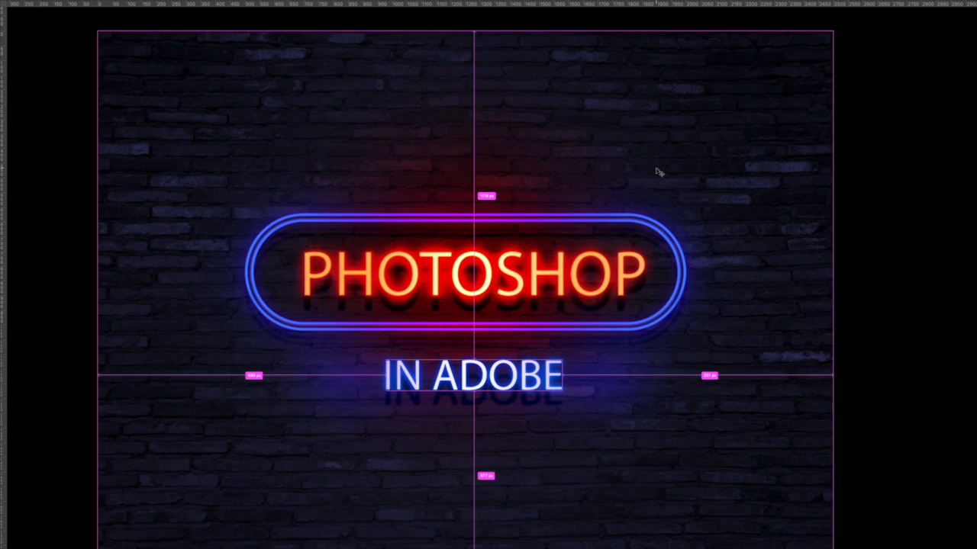
key(ctrl+0)
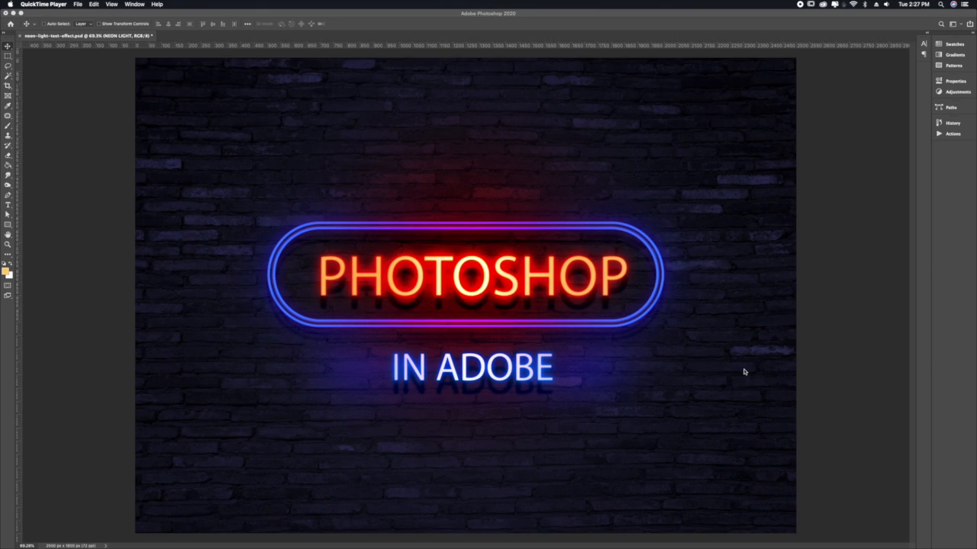
scroll(479, 202, up, 1)
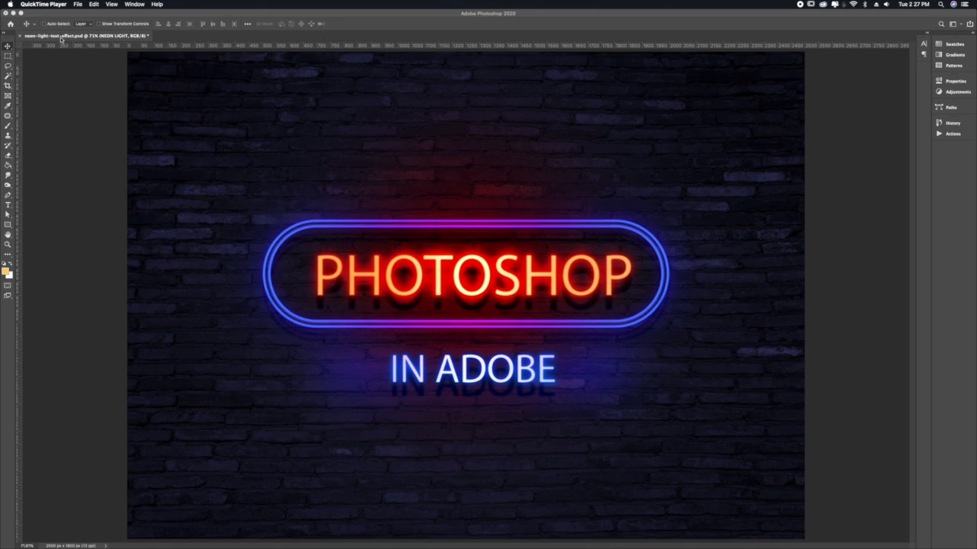
- Open Munna-Michael-Poster.jpg from the Downloads folder
click(121, 105)
click(60, 3)
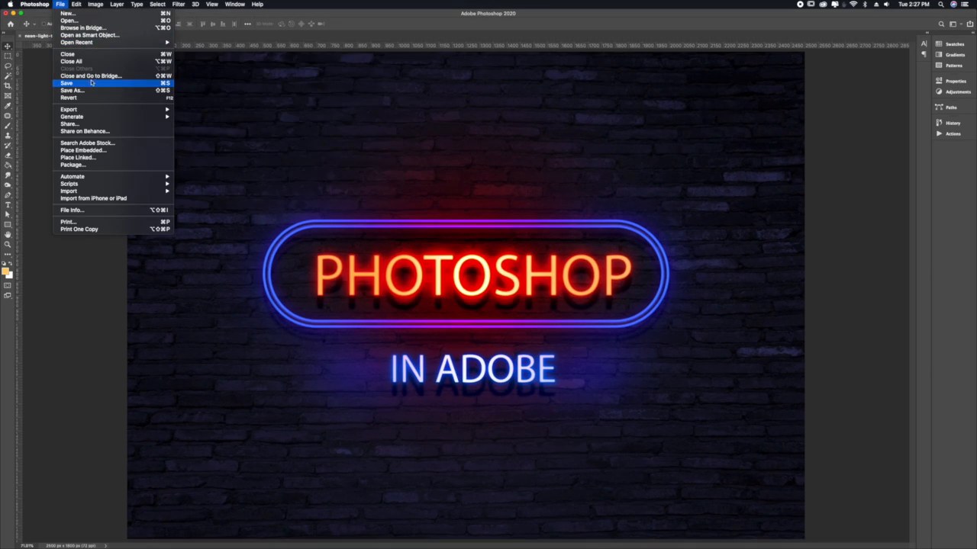
click(82, 20)
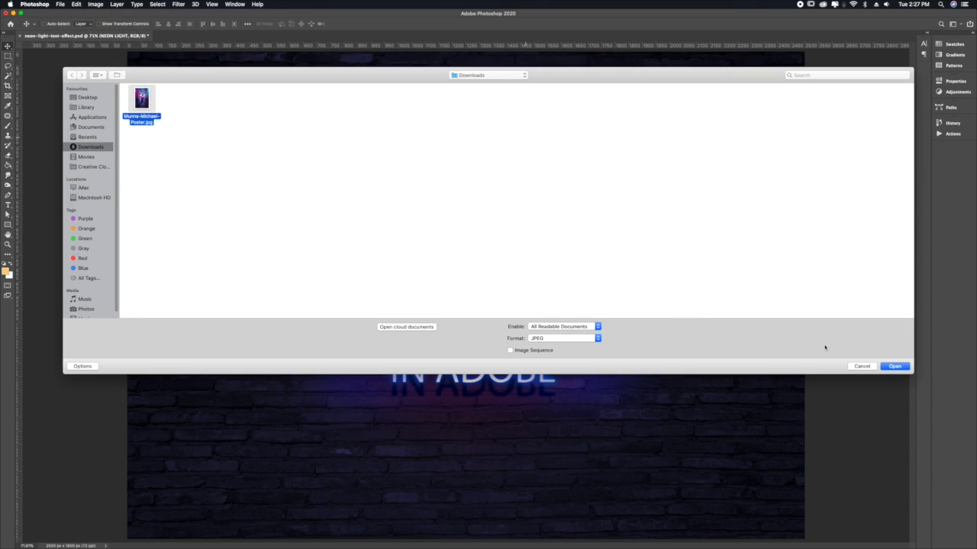
click(893, 366)
scroll(453, 160, up, 1)
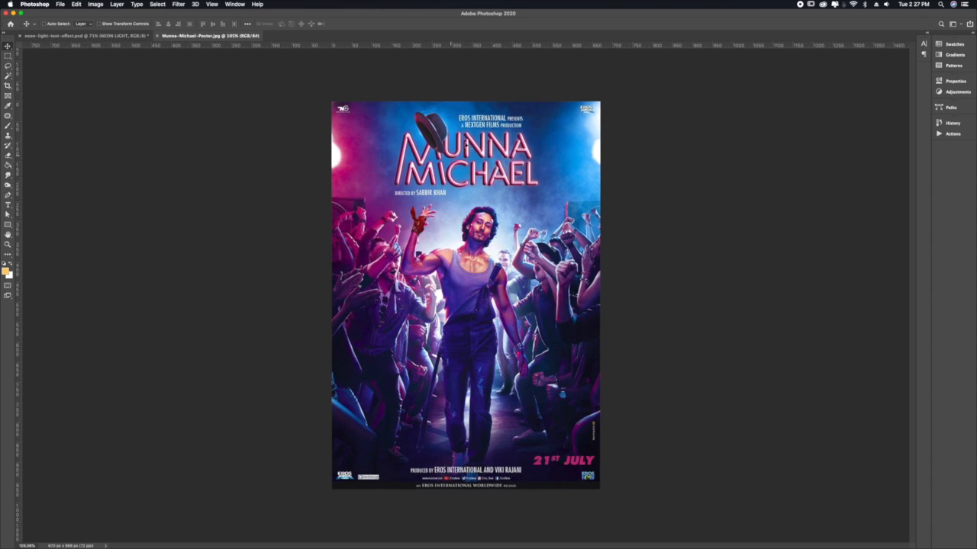
scroll(473, 305, up, 1)
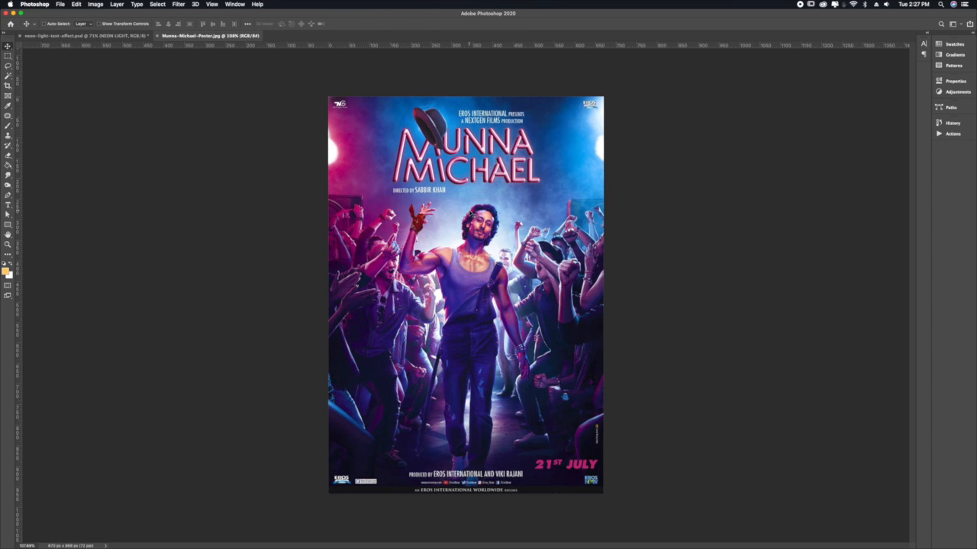
- Create a new 1920 × 1080 pixel RGB document at 72 pixels/inch with a white background, turning Wi-Fi off before confirming
key(super+n)
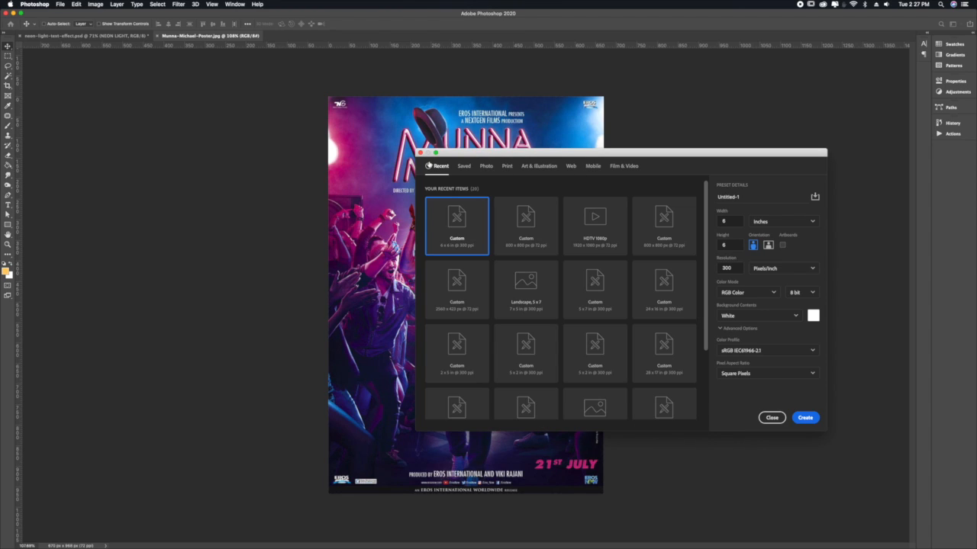
key(Escape)
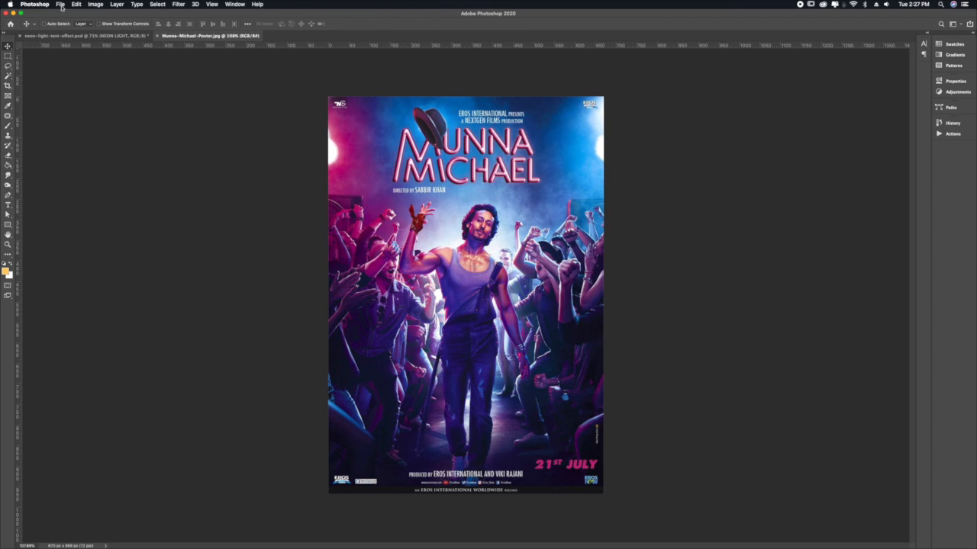
click(60, 4)
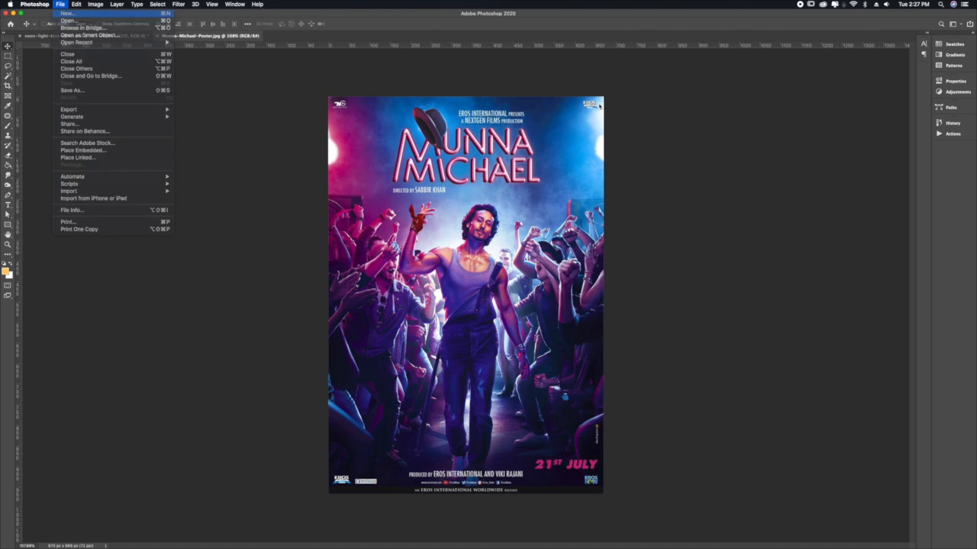
key(super+n)
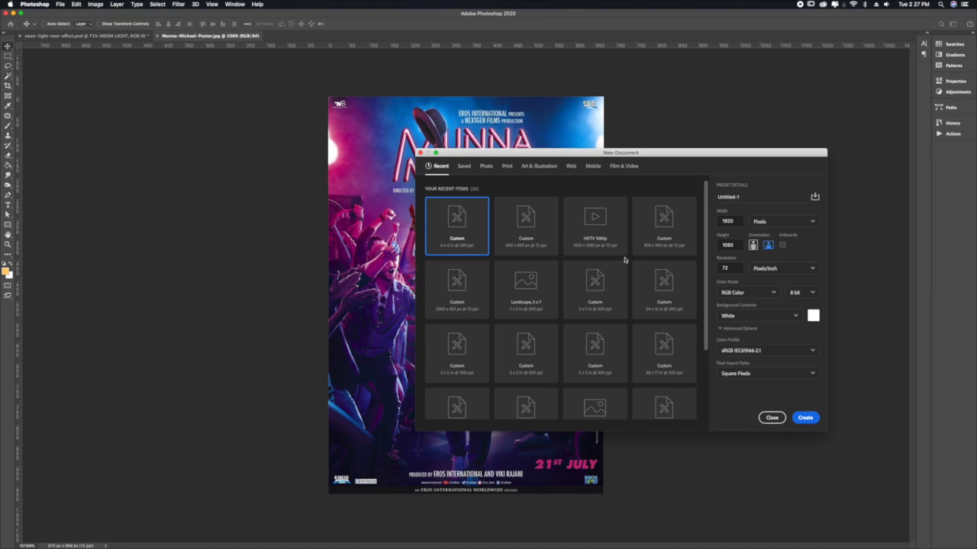
click(853, 5)
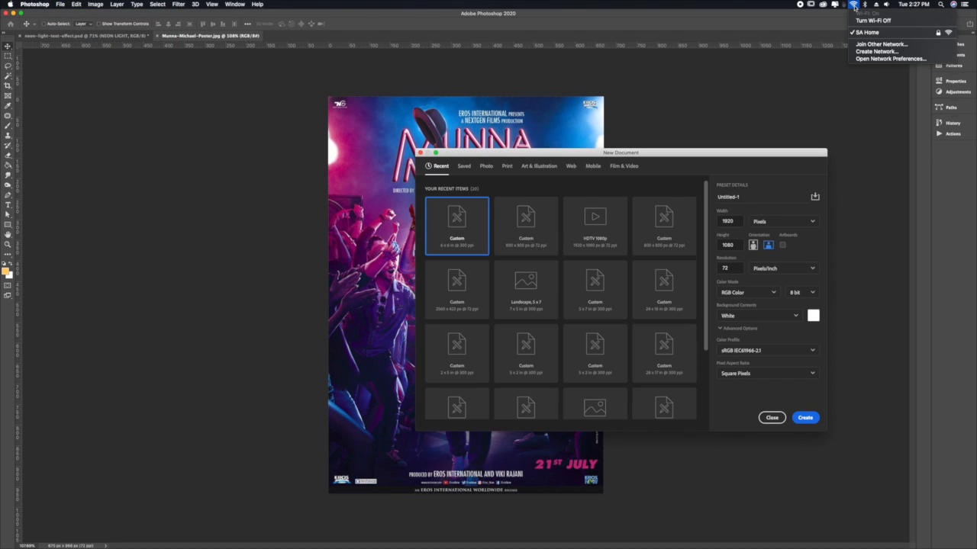
click(860, 21)
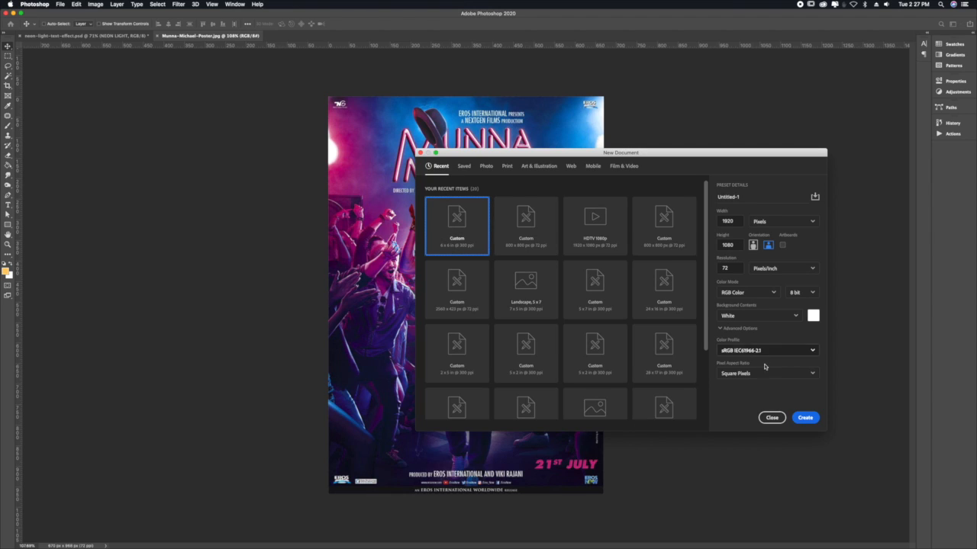
click(805, 417)
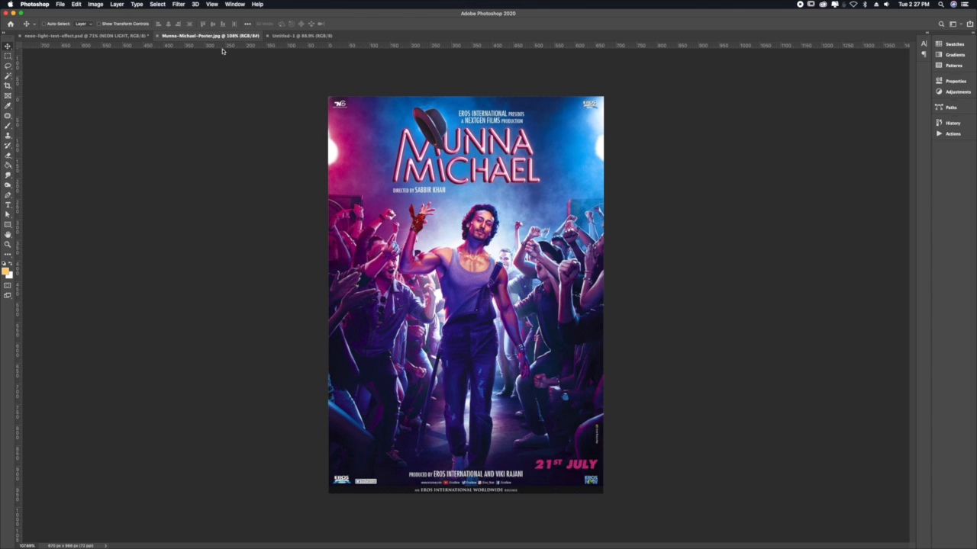
- Copy the poster image into the left part of the new document, close the poster file and switch to neon-light-text-effect.psd
click(225, 36)
drag(315, 40, 300, 281)
click(158, 36)
click(158, 37)
click(122, 36)
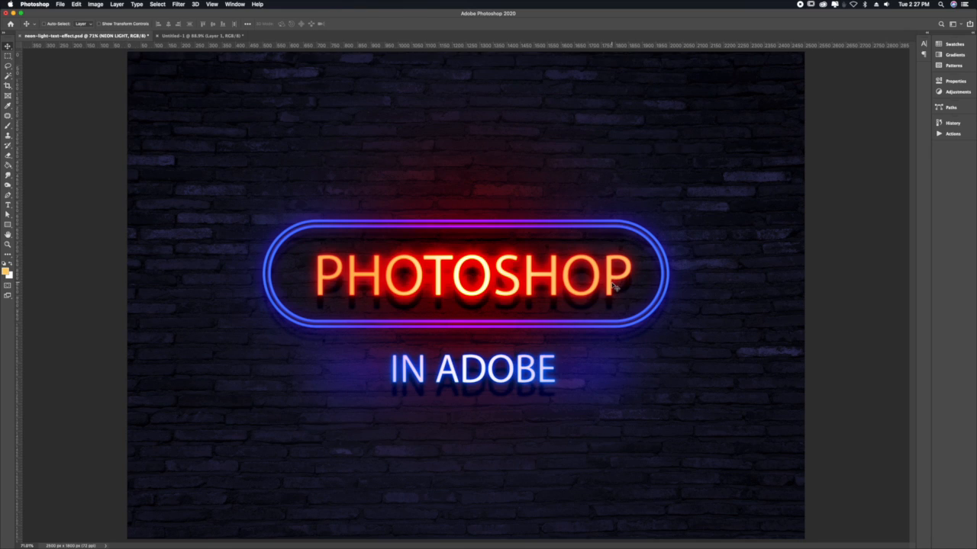
- Show the layers and fill the Background layer of Untitled-1 with the dark navy colour 000033
key(F7)
click(785, 218)
click(784, 218)
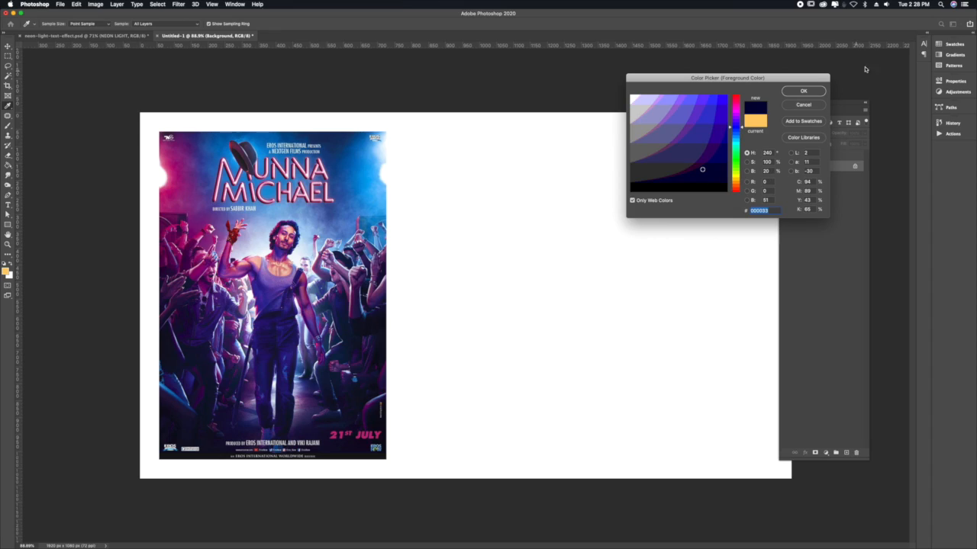
click(810, 98)
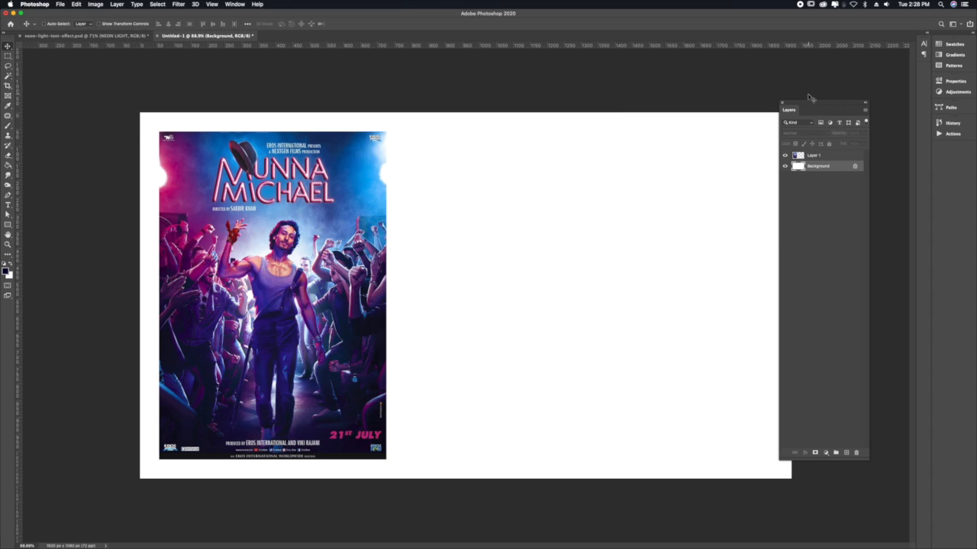
key(alt+BackSpace)
- Try the NEON LIGHT group from the template beside the poster in Untitled-1 and delete the copied group again
key(ctrl+Tab)
drag(531, 266, 614, 285)
scroll(721, 358, down, 3)
scroll(721, 359, up, 1)
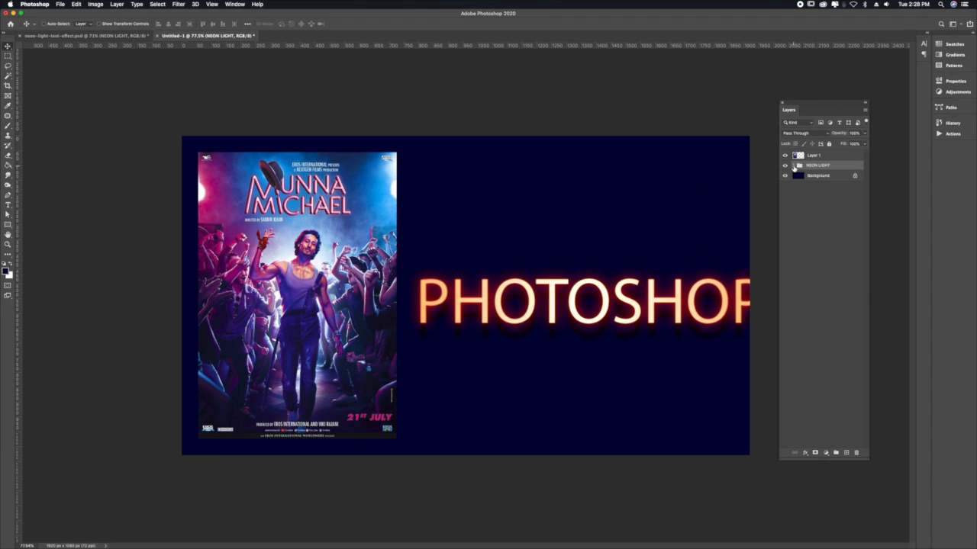
click(794, 165)
click(794, 166)
key(Delete)
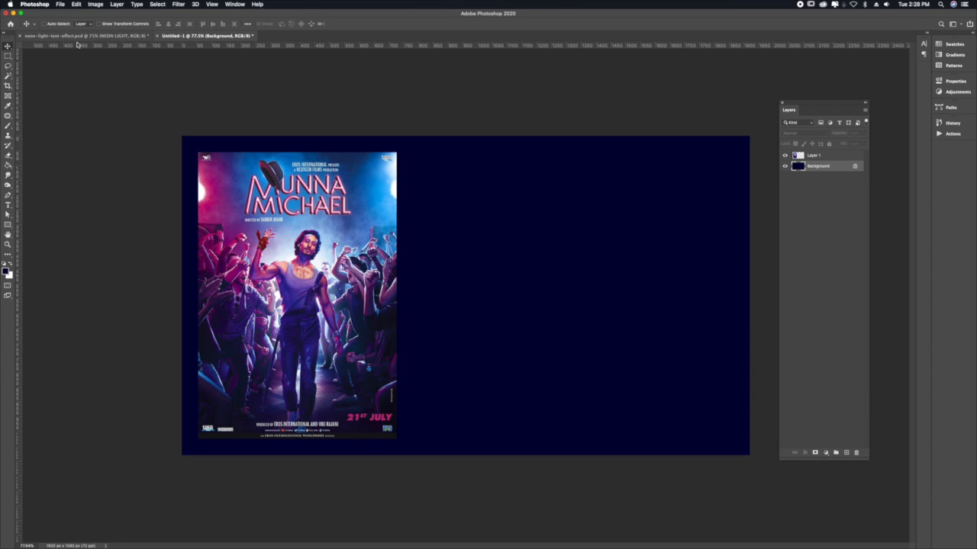
- Open the template's NEON LIGHT smart object and replace PHOTOSHOP with "Munna maicheal" on two lines
click(104, 36)
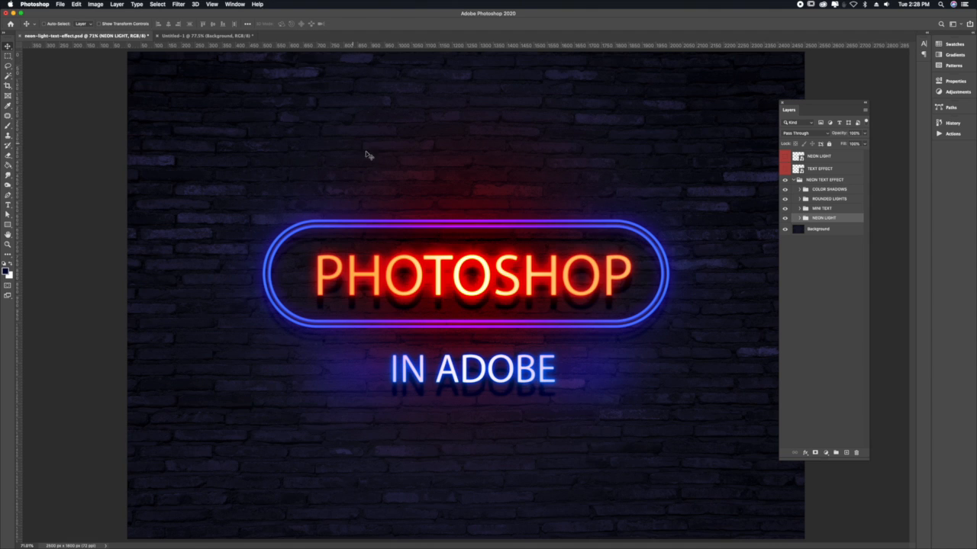
double_click(798, 157)
key(t)
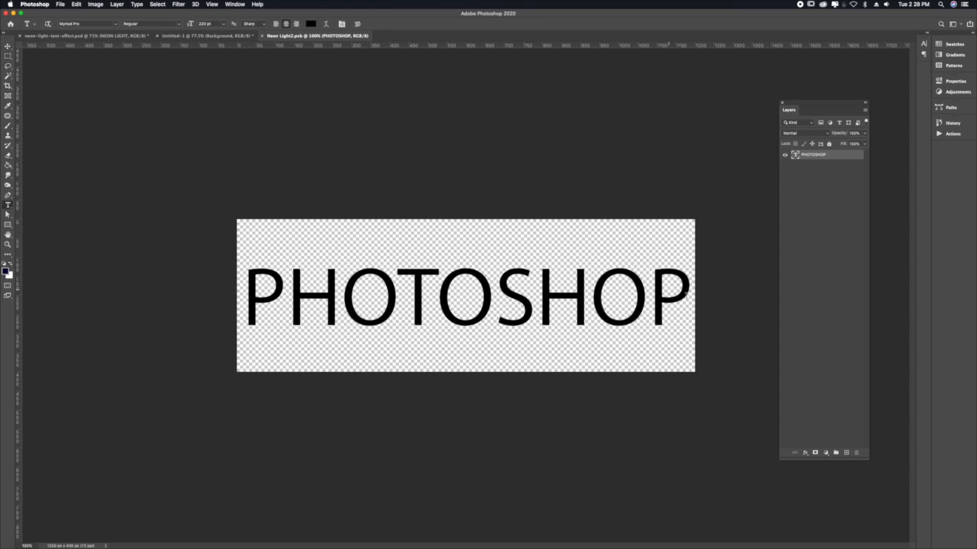
drag(697, 296, 193, 293)
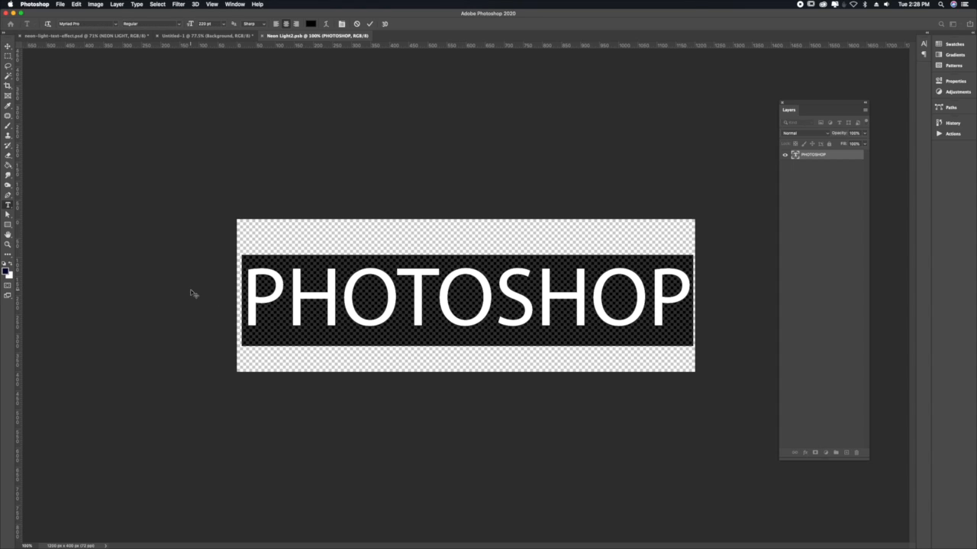
text(Munna)
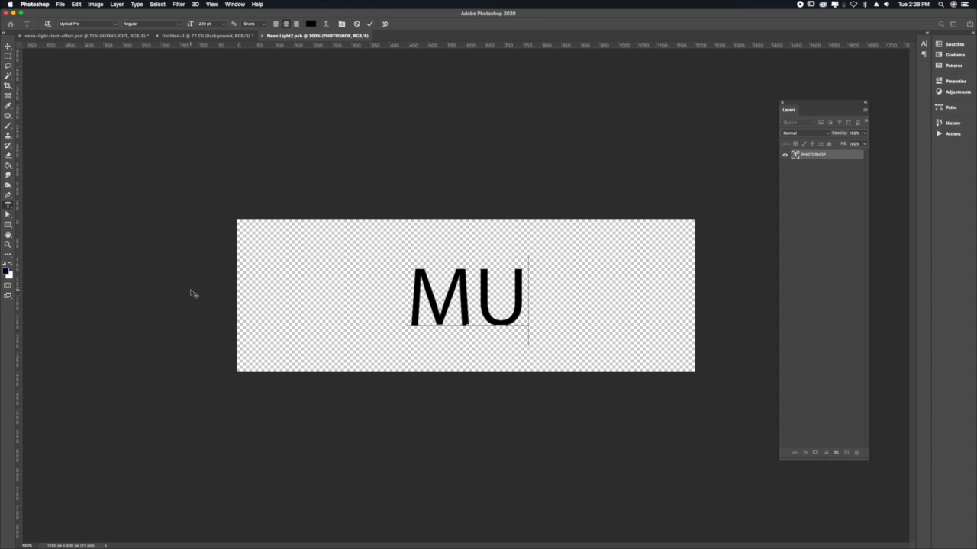
key(Return)
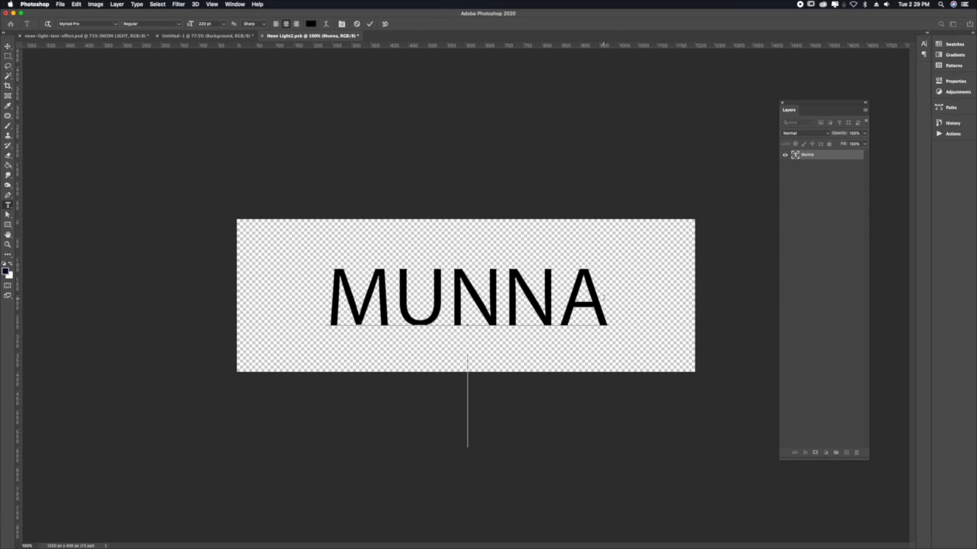
text(Maight)
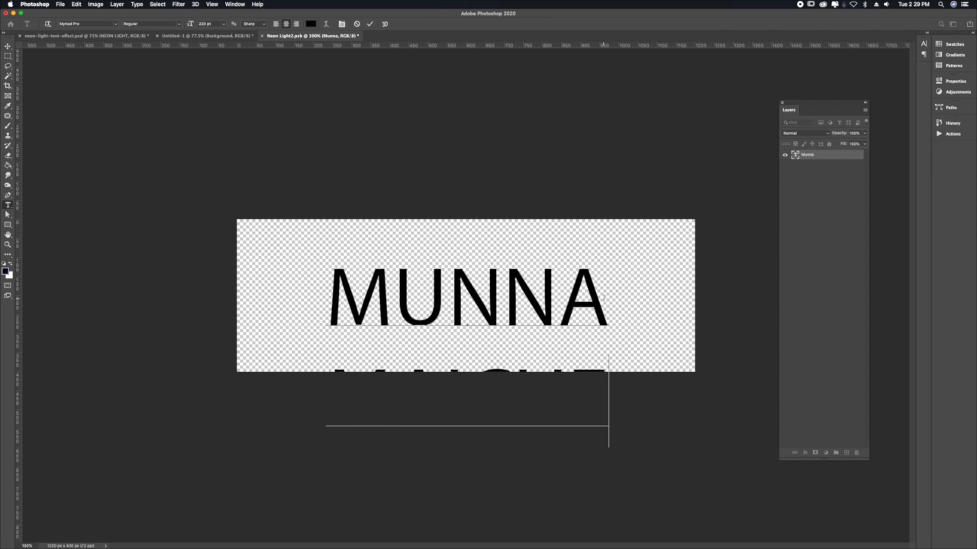
text(al)
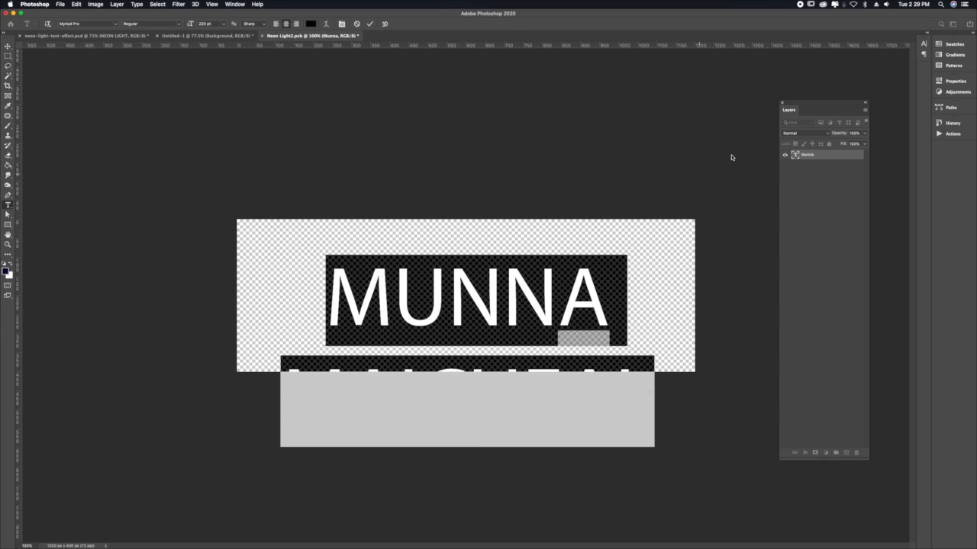
- Turn off All Caps for the two-line text and set its font size to 148 pt and leading to 110 pt
click(924, 44)
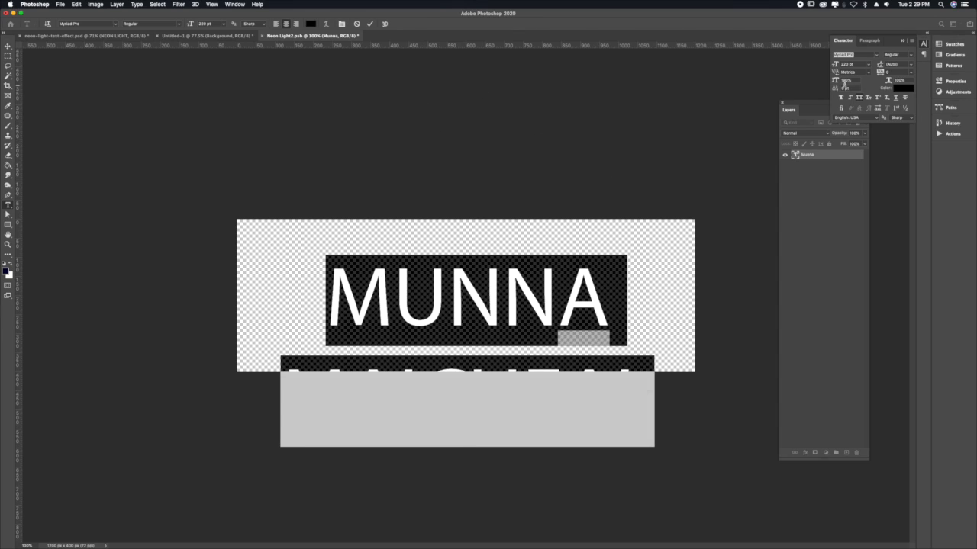
click(859, 99)
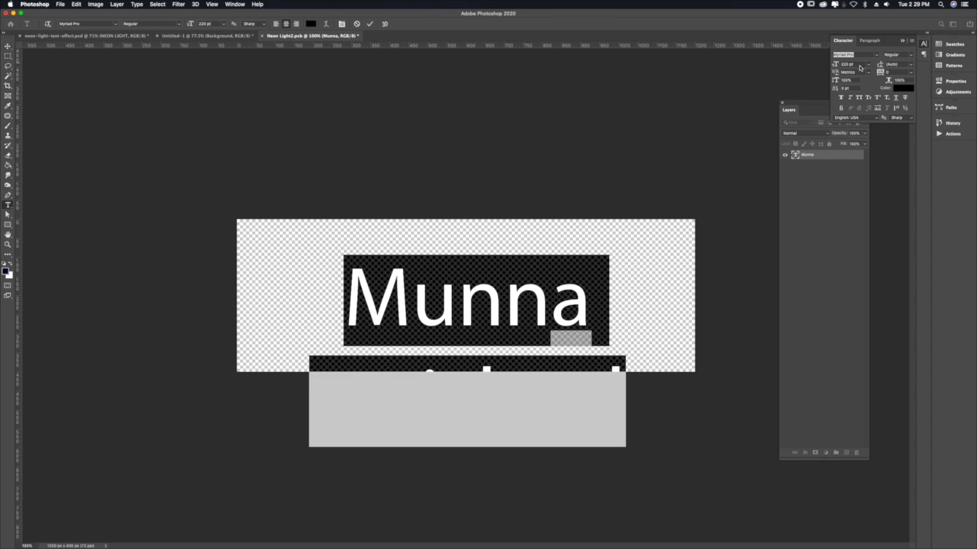
drag(834, 68, 807, 72)
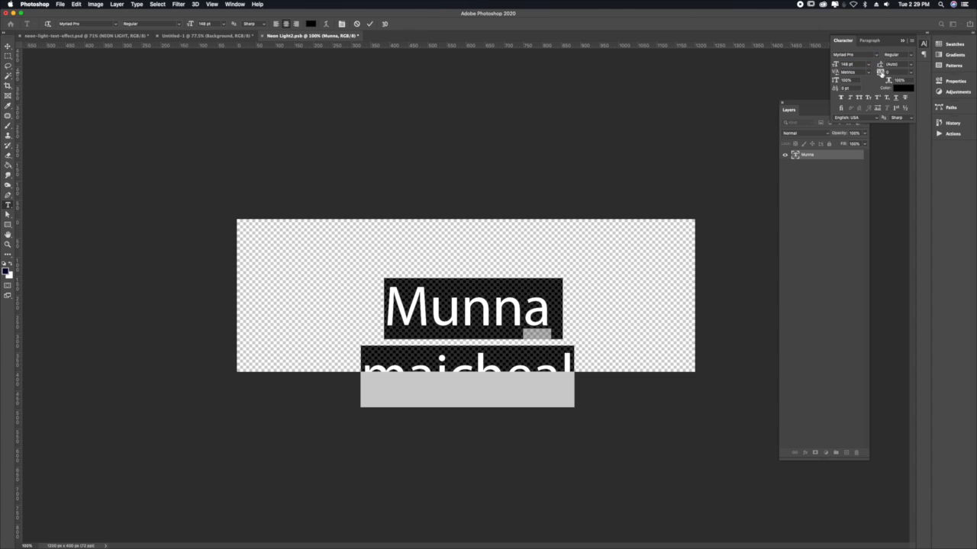
drag(879, 66, 852, 73)
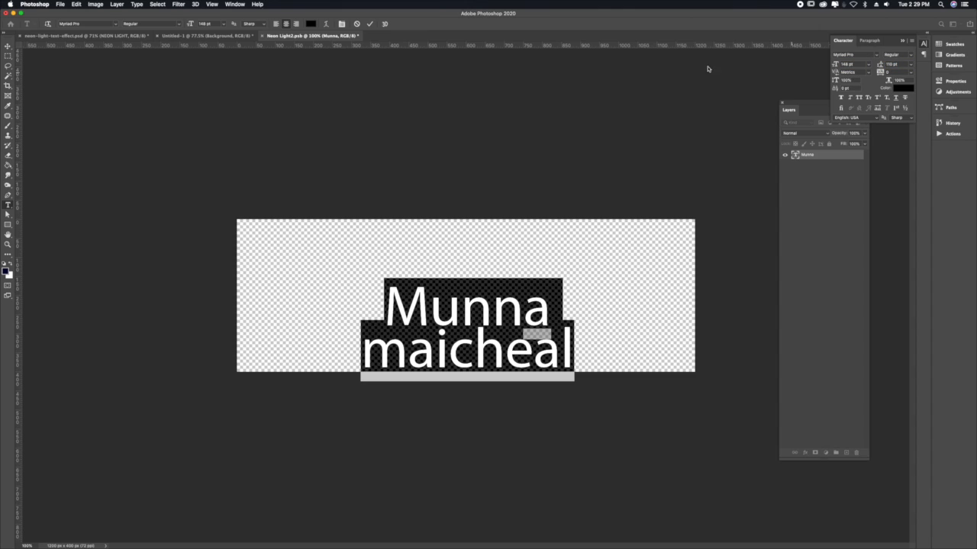
- Commit the text edit and move the two lines up to the vertical middle of the smart object canvas
click(8, 47)
click(187, 36)
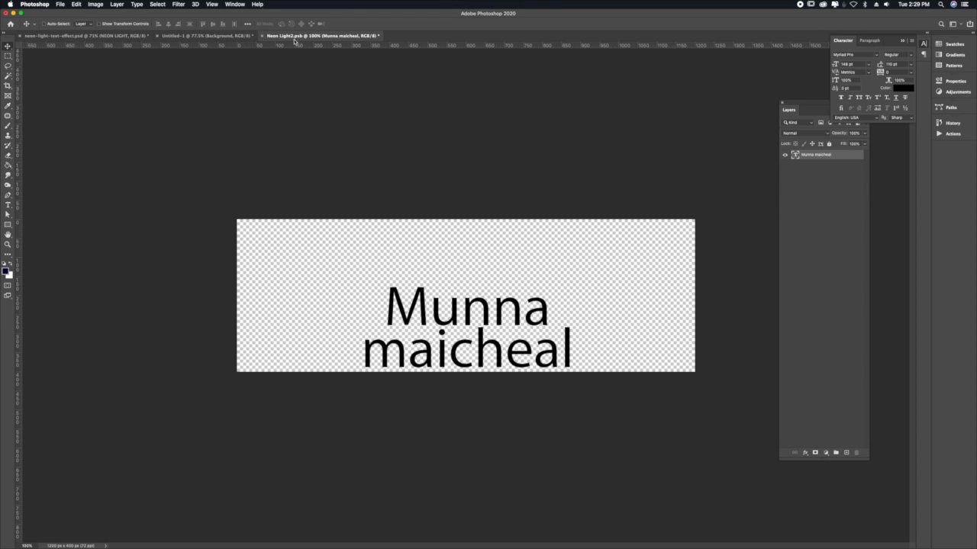
click(294, 38)
drag(513, 308, 502, 276)
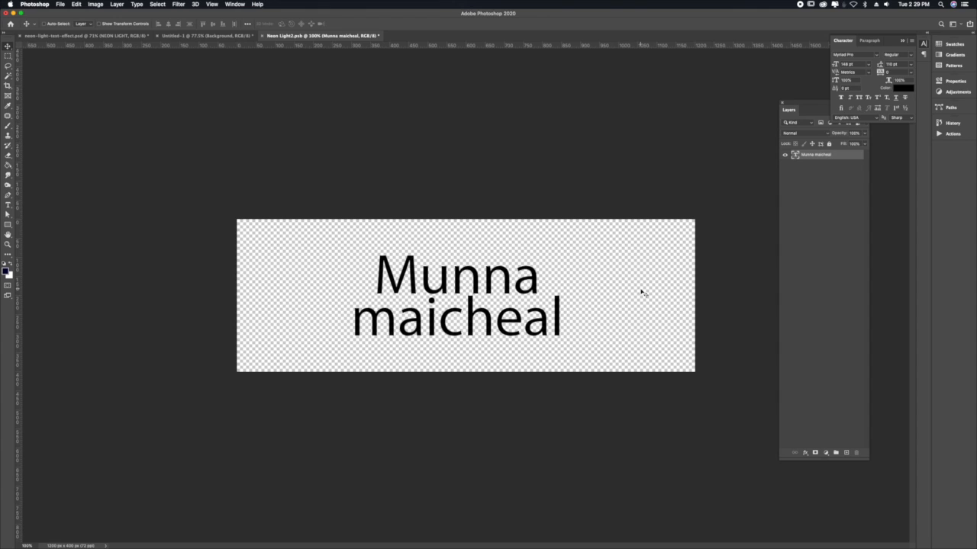
key(t)
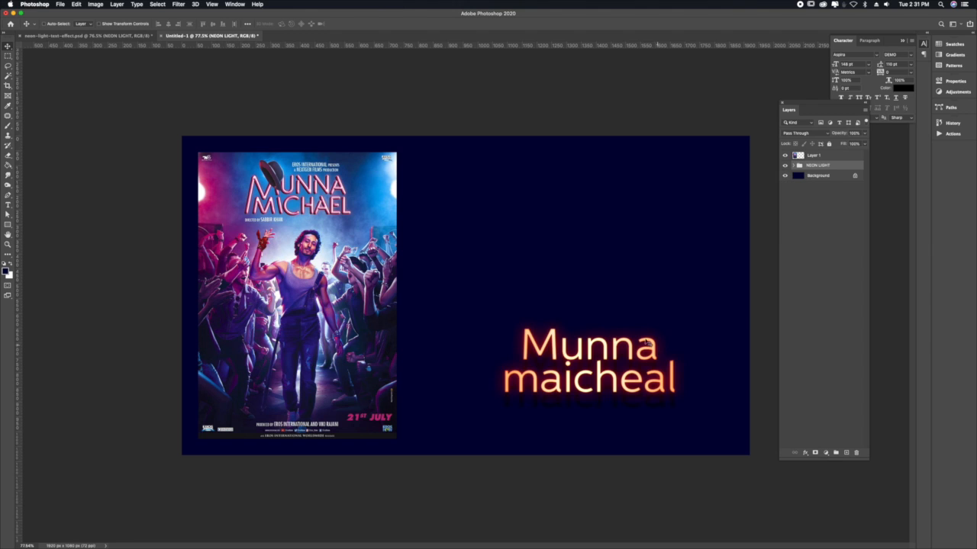
- Move the neon "Munna maicheal" group up to the vertical middle of the empty area beside the poster
drag(623, 335, 602, 279)
scroll(671, 276, up, 3)
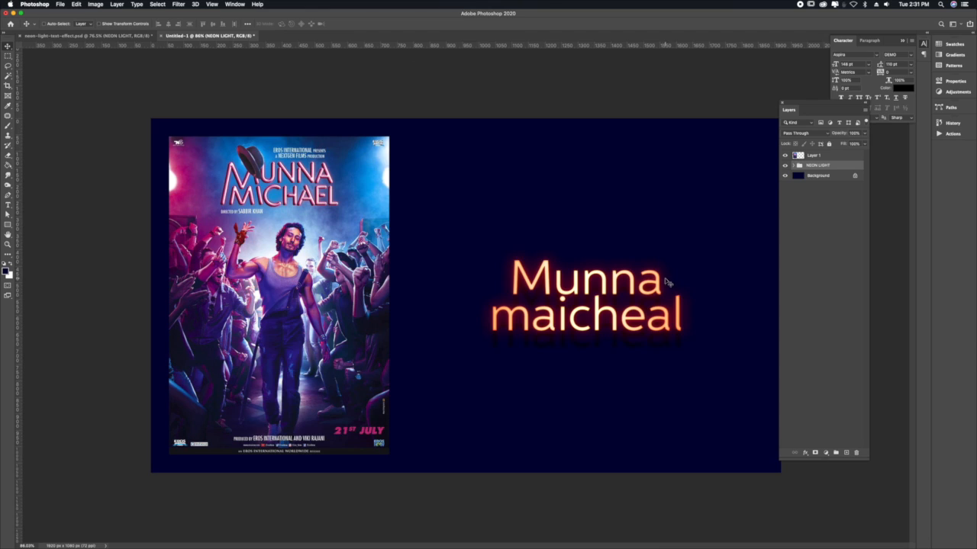
- Expand the NEON LIGHT group and hide the Drop Shadow effect of its lowest Neon Light3 layer
click(794, 166)
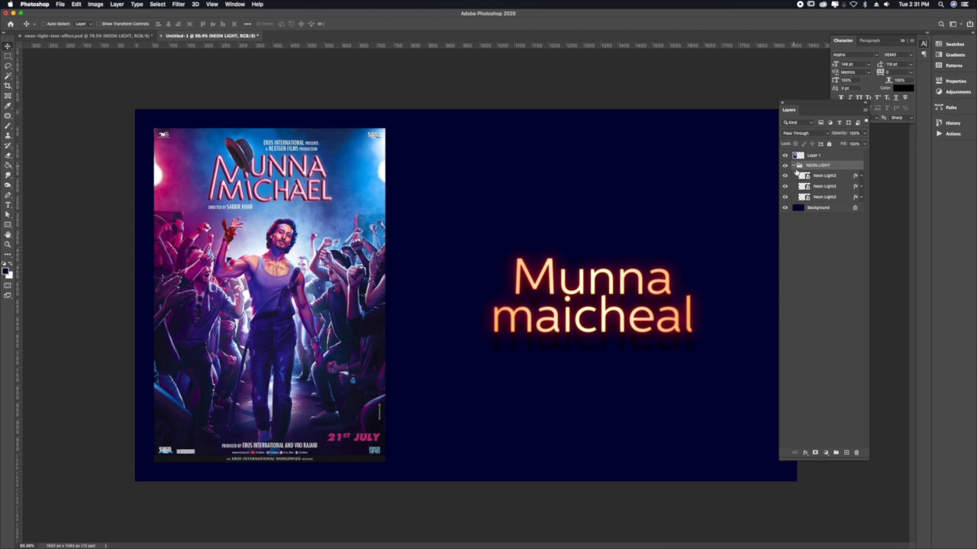
double_click(804, 197)
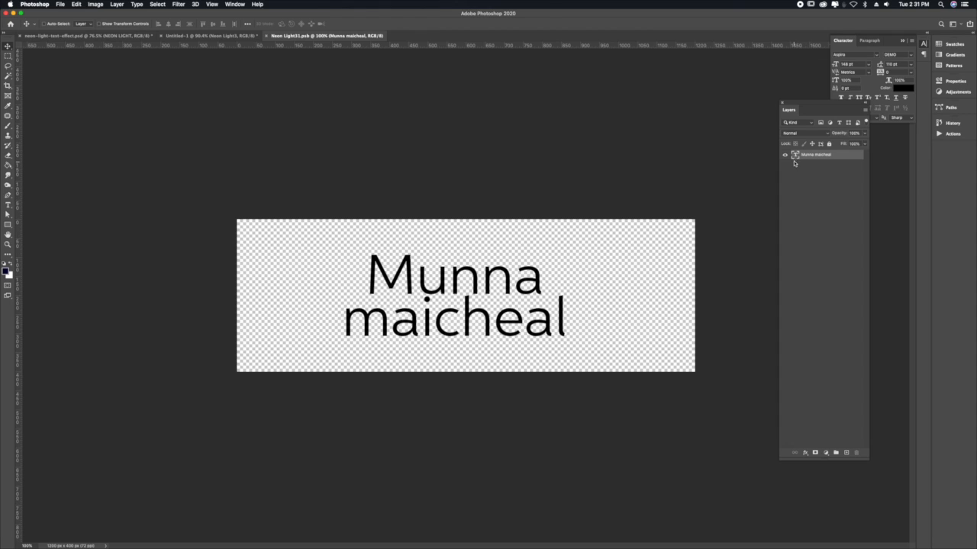
click(266, 36)
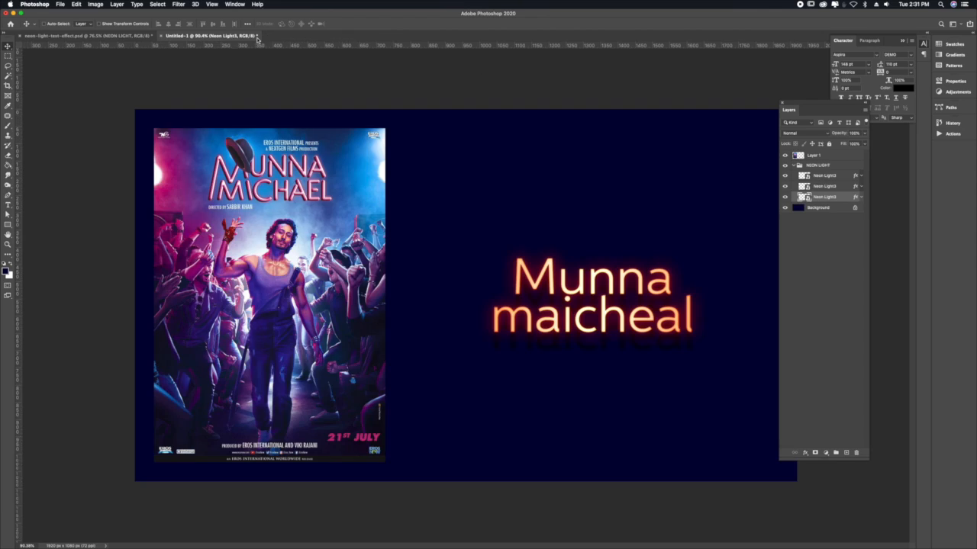
click(860, 198)
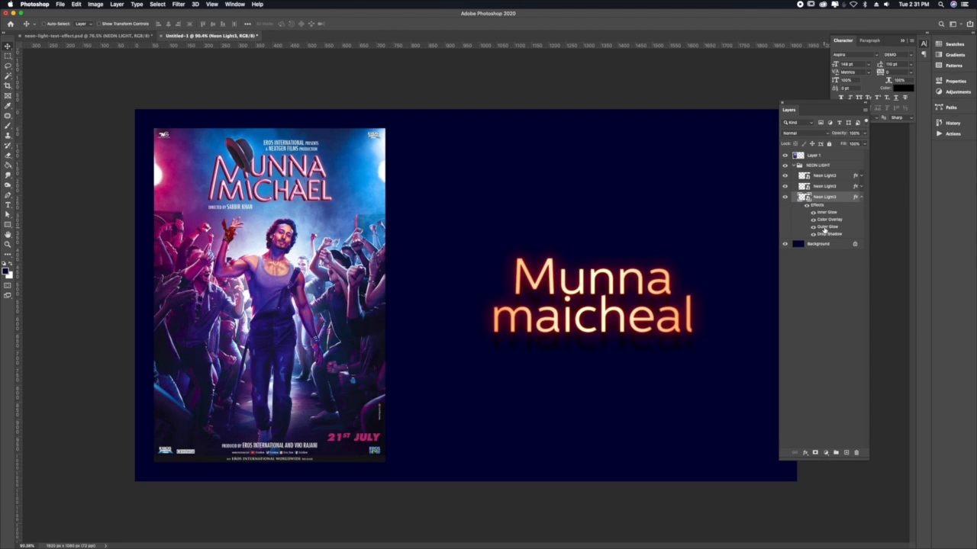
click(813, 234)
- Set the Outer Glow colour of the lowest Neon Light3 layer to dark purple 660066
double_click(828, 227)
drag(713, 137, 857, 152)
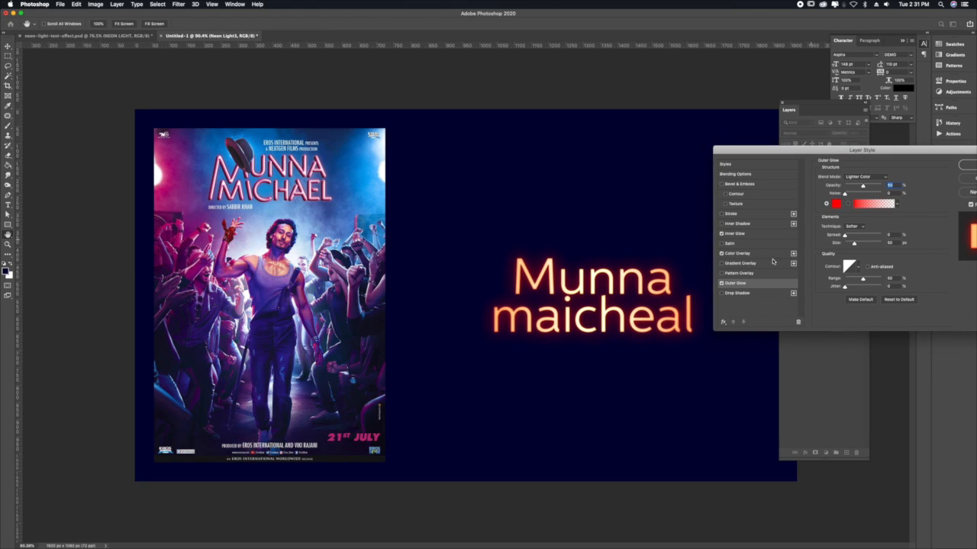
click(836, 204)
click(736, 111)
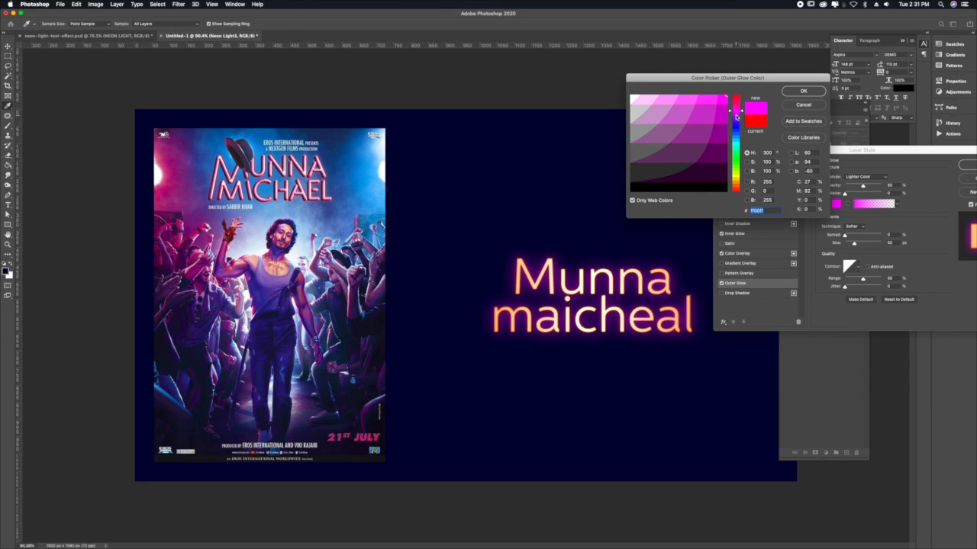
click(736, 117)
click(710, 149)
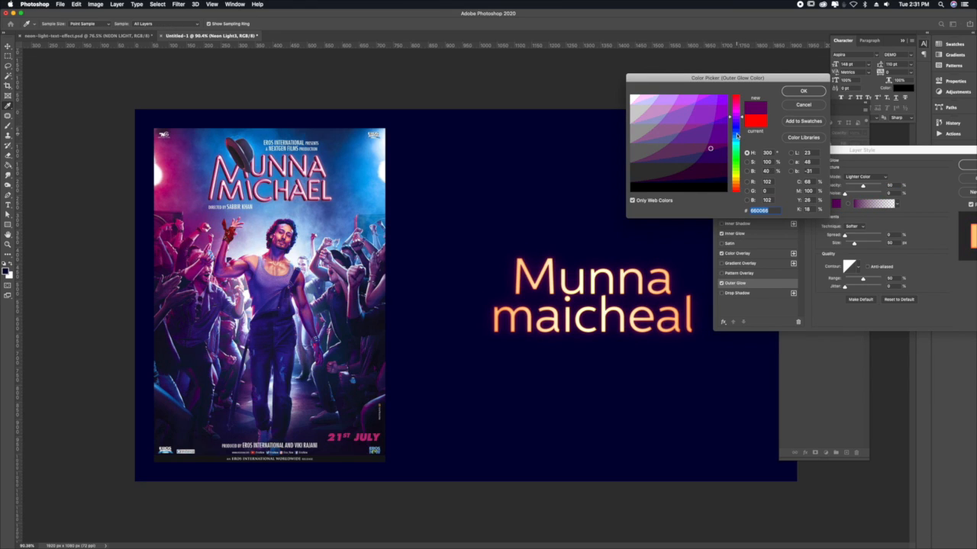
click(801, 92)
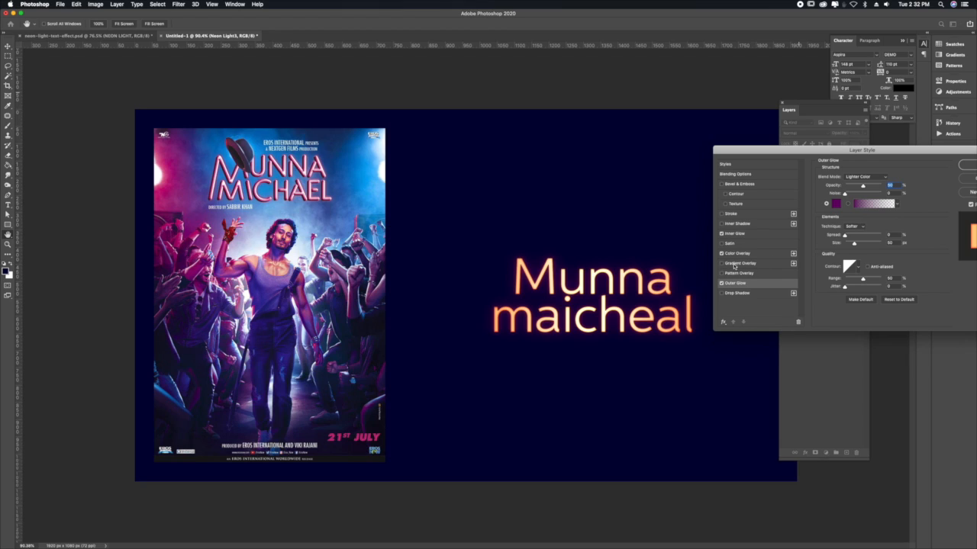
- Change the lowest Neon Light3 layer's Color Overlay to white and apply the layer style
click(737, 254)
click(894, 179)
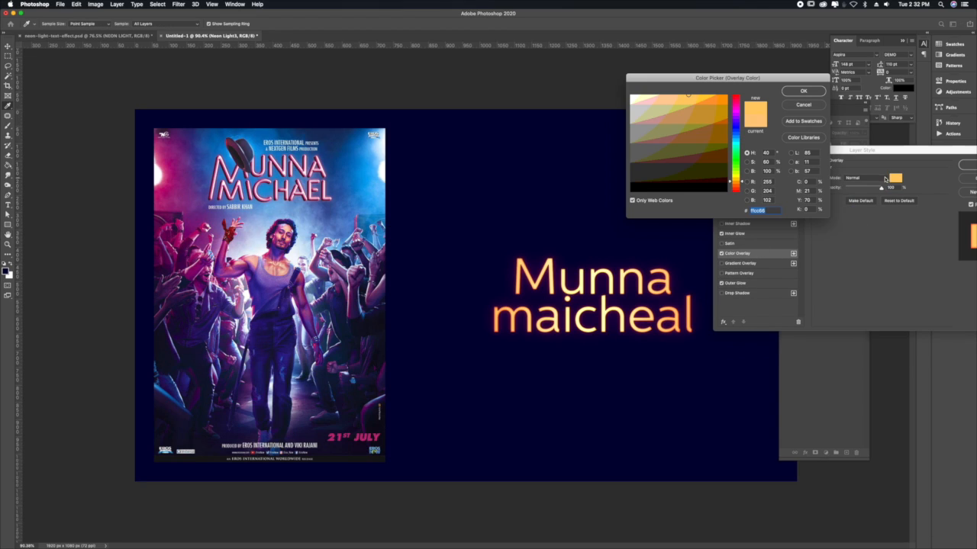
click(632, 97)
click(802, 91)
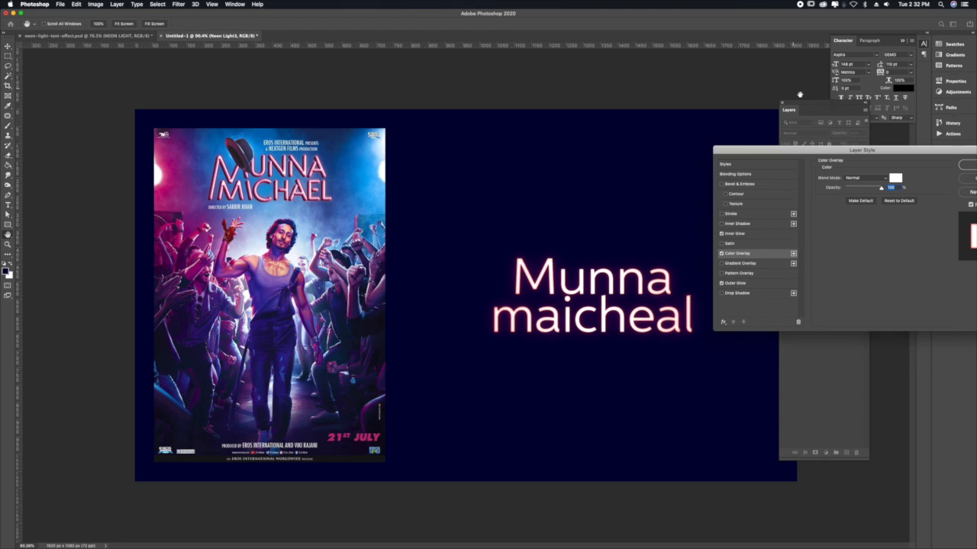
click(969, 165)
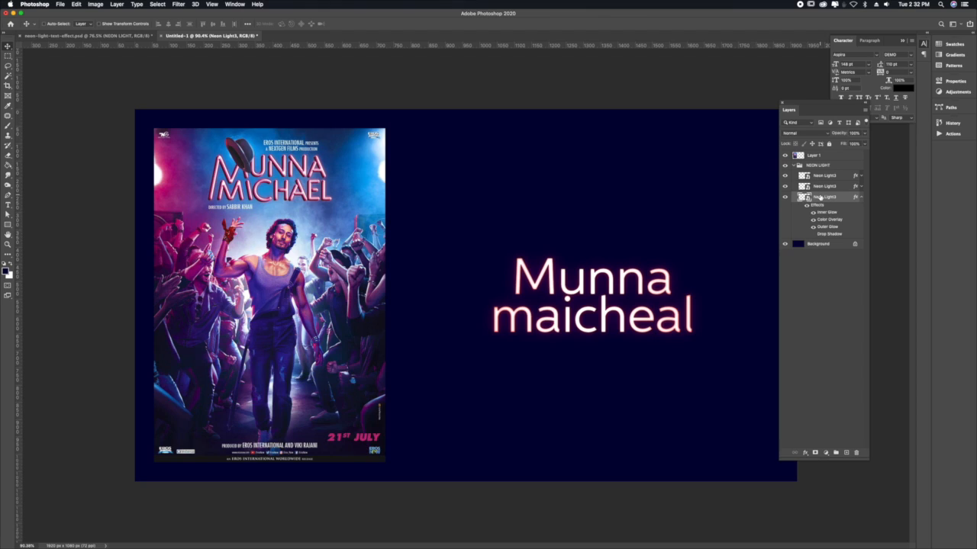
- Compare the title with the uppermost Neon Light3 layer hidden and shown
click(782, 177)
click(782, 177)
click(782, 177)
click(782, 177)
click(830, 177)
- Set the Outer Glow colour of the middle Neon Light3 layer to crimson 990033
click(826, 187)
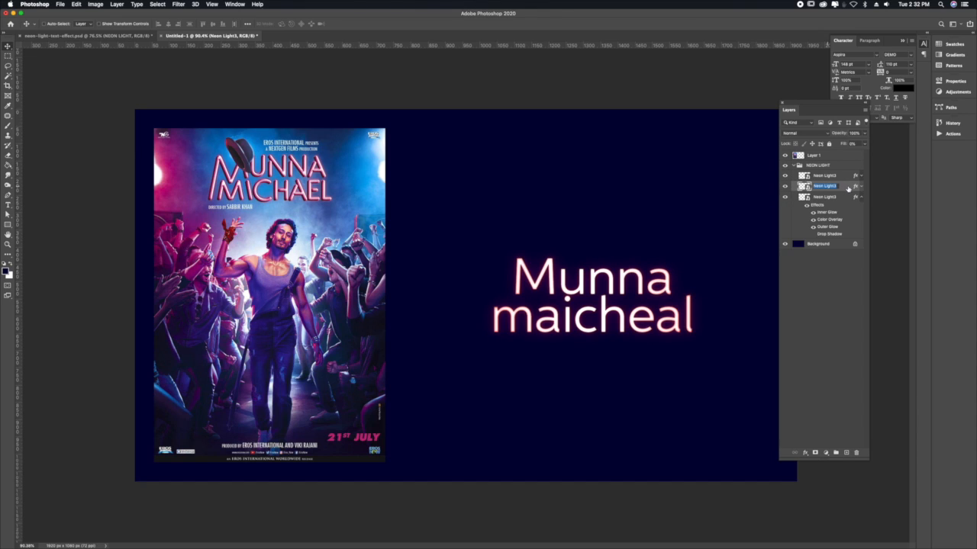
click(861, 186)
double_click(826, 203)
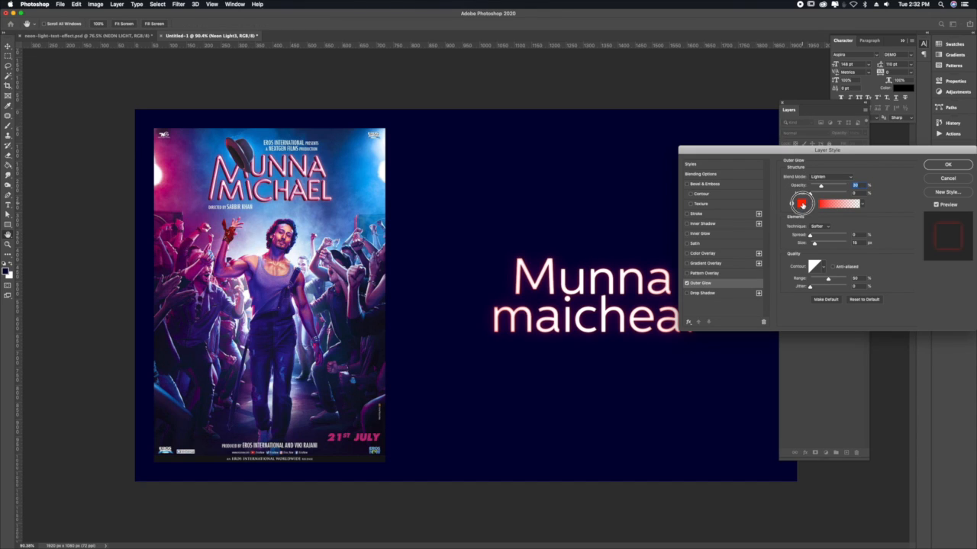
click(801, 205)
click(735, 116)
click(716, 148)
drag(716, 148, 696, 128)
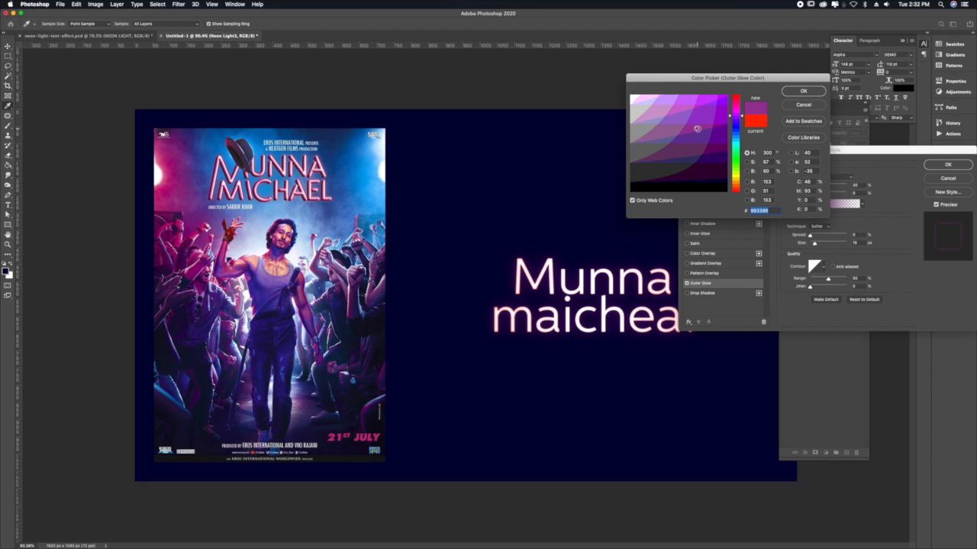
click(735, 106)
click(721, 140)
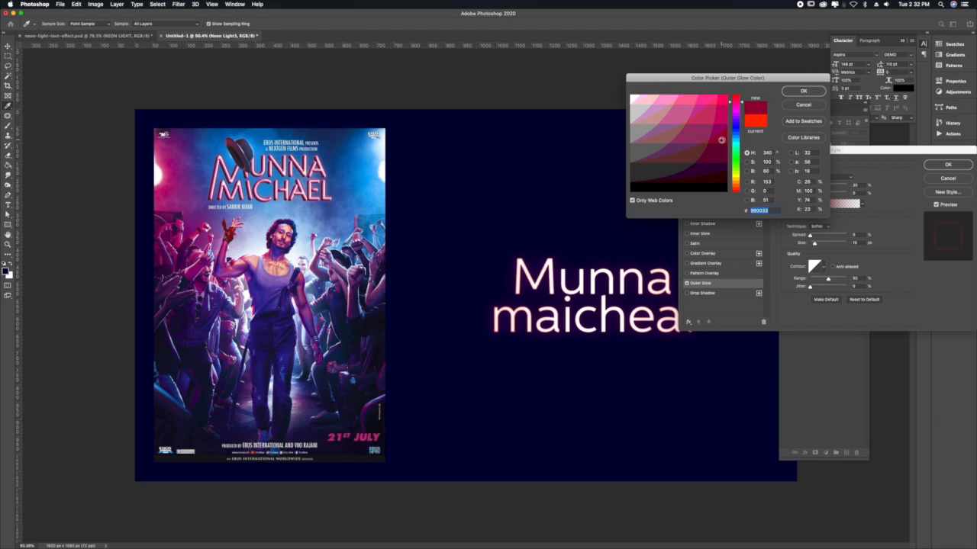
click(802, 92)
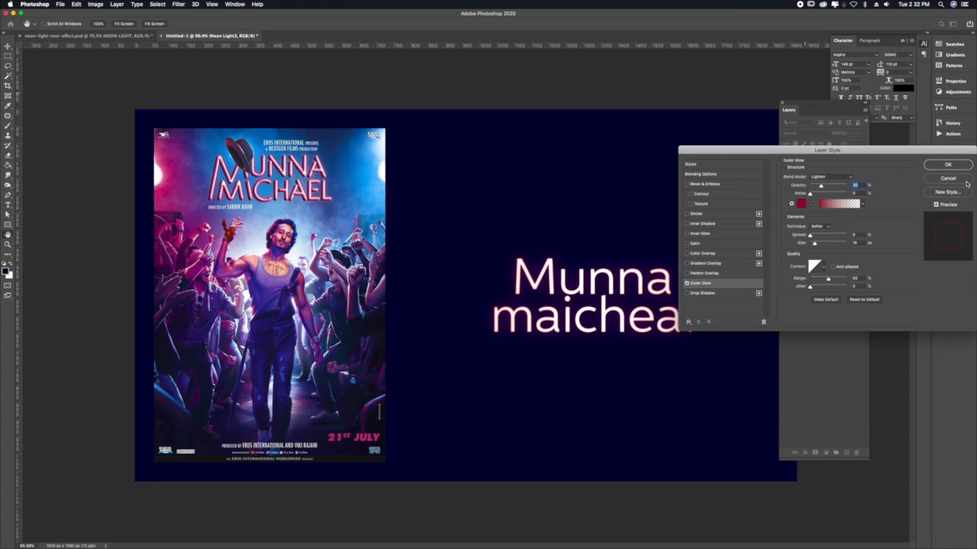
- Increase the Outer Glow opacity of the middle Neon Light3 layer and apply the layer style
mouse_move(820, 186)
mouse_down()
mouse_move(848, 185)
mouse_move(837, 187)
mouse_up()
click(809, 194)
click(948, 164)
click(782, 104)
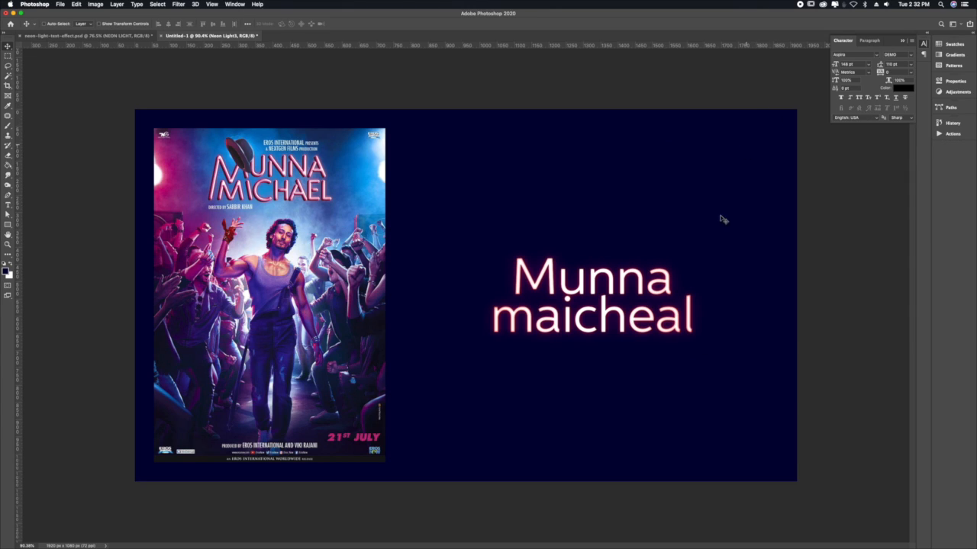
scroll(527, 275, up, 2)
scroll(532, 277, down, 1)
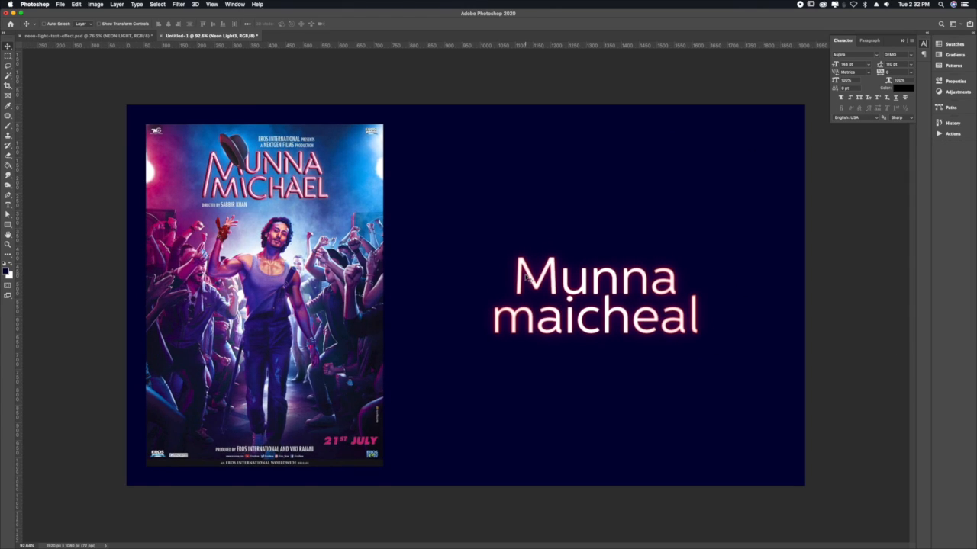
scroll(526, 278, up, 1)
key(t)
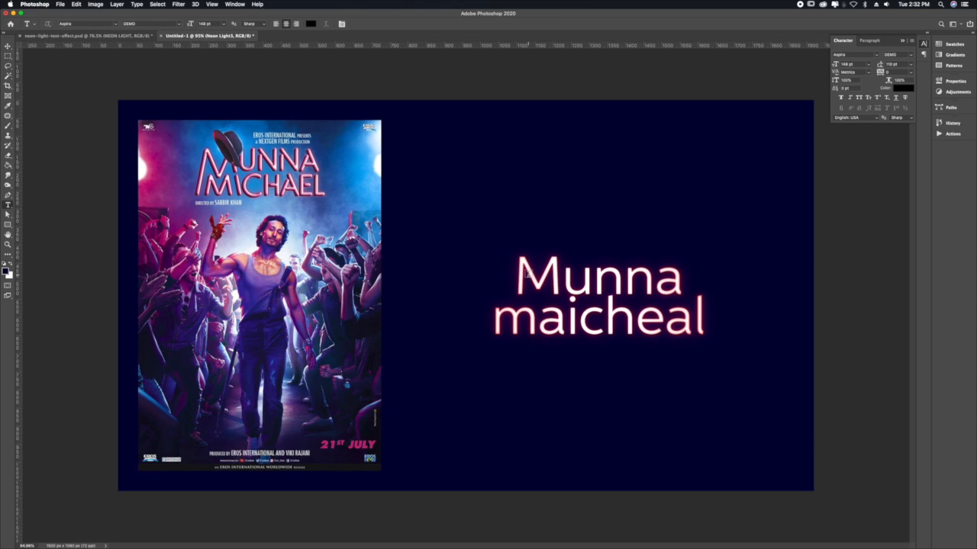
key(v)
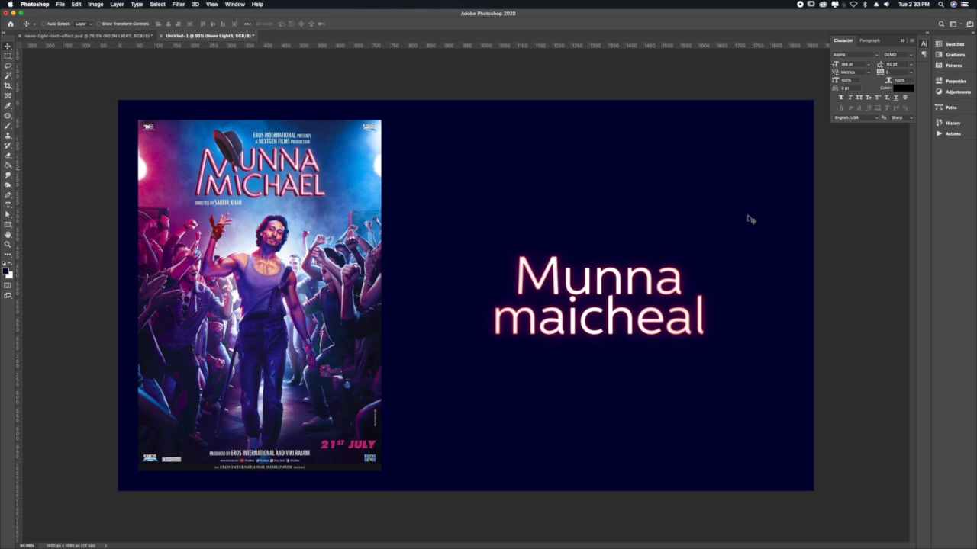
key(F5)
key(F5)
- Bring back the layer list and open the lowest Neon Light3 layer's smart object for text editing
key(F7)
click(818, 226)
click(820, 188)
double_click(804, 212)
key(t)
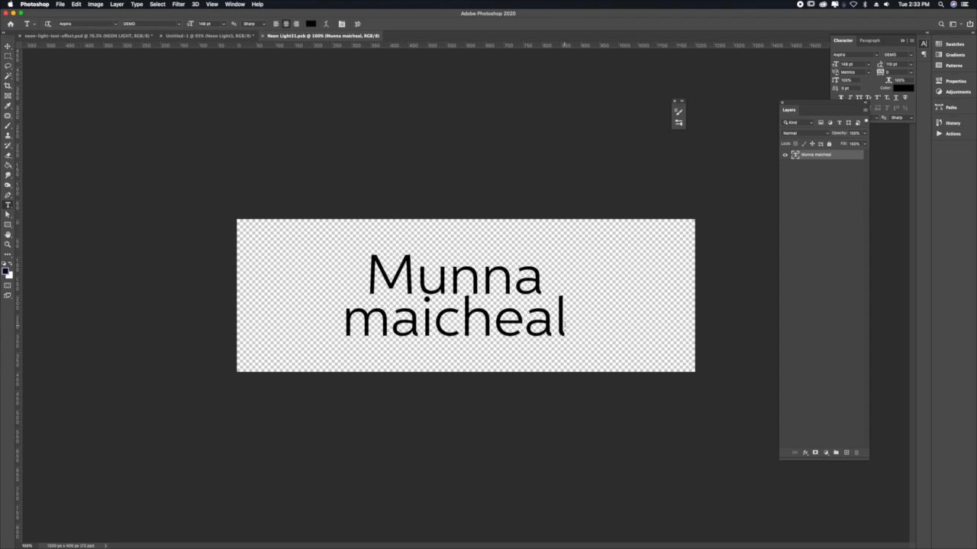
- Change the font of both "Munna maicheal" lines to Madariaga and commit the text edit
drag(569, 329, 226, 211)
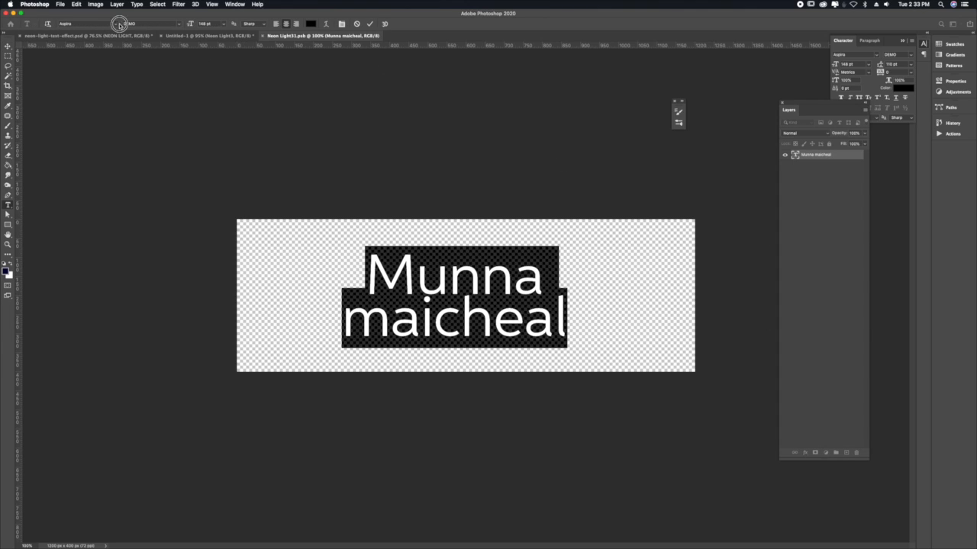
click(116, 24)
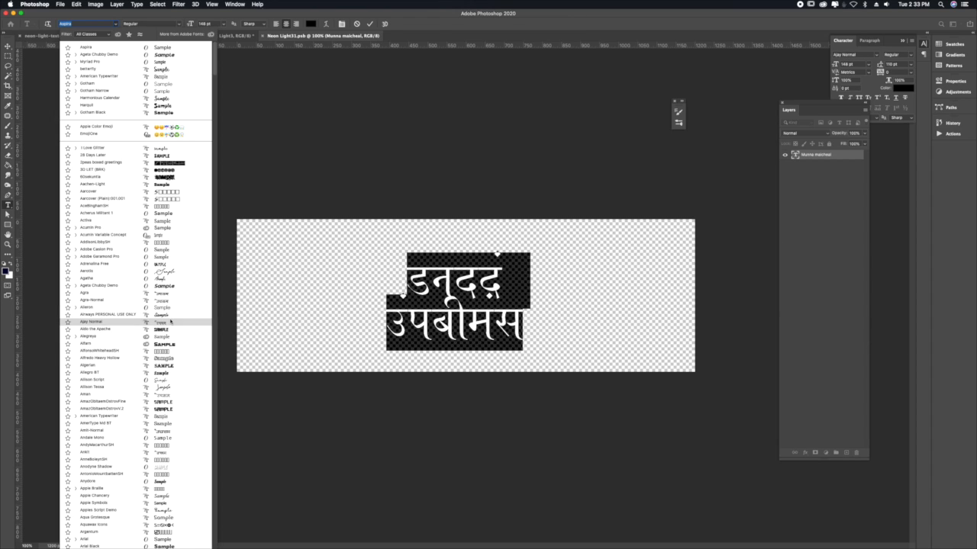
scroll(181, 460, down, 3)
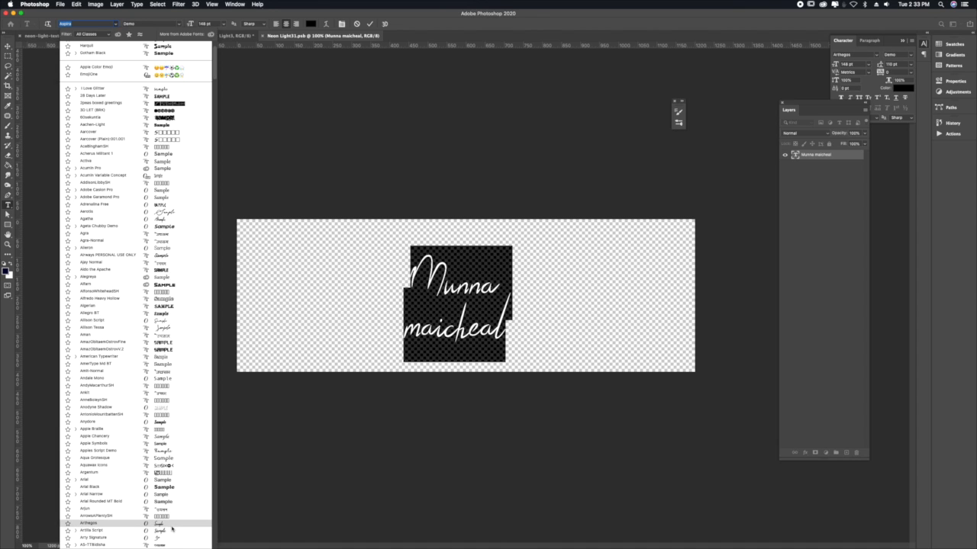
scroll(172, 533, down, 3)
drag(213, 94, 212, 277)
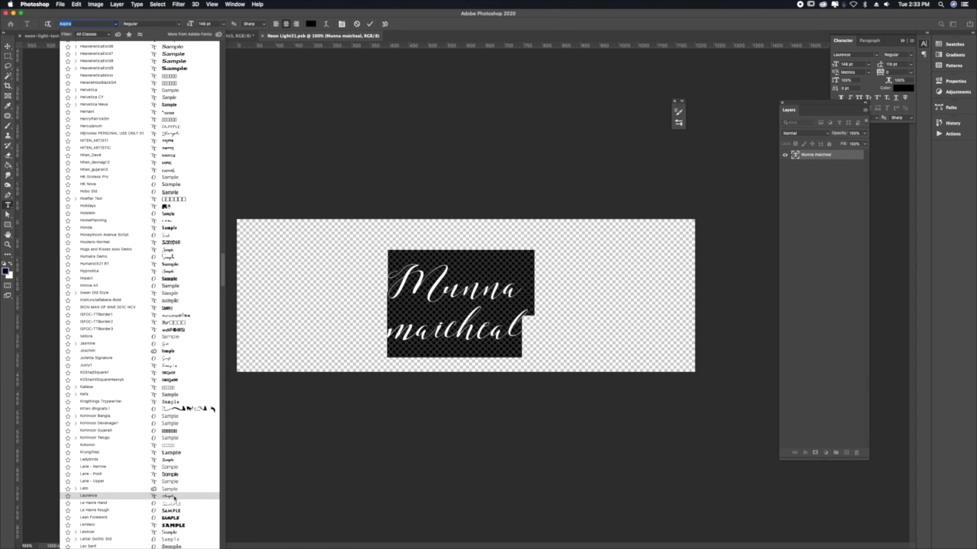
scroll(176, 481, down, 3)
scroll(174, 496, down, 1)
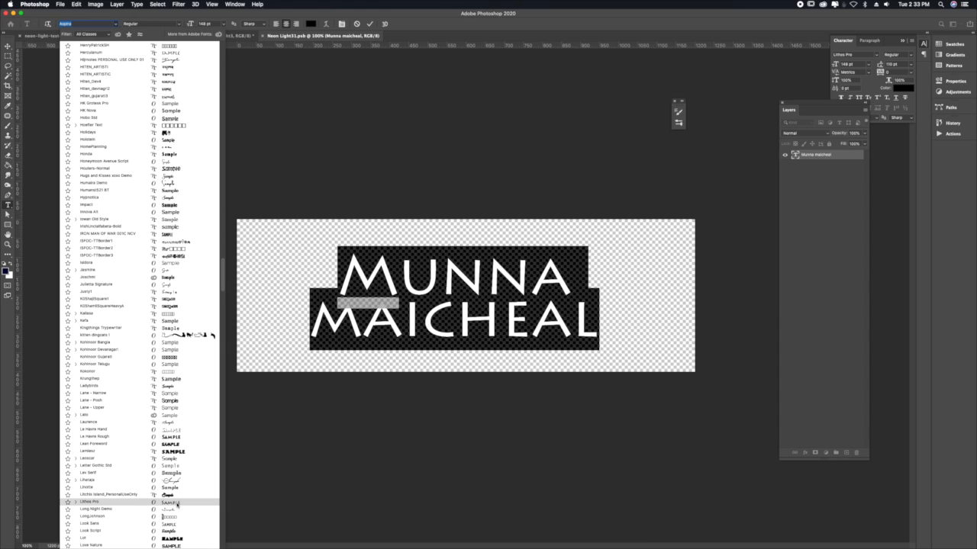
scroll(176, 504, down, 2)
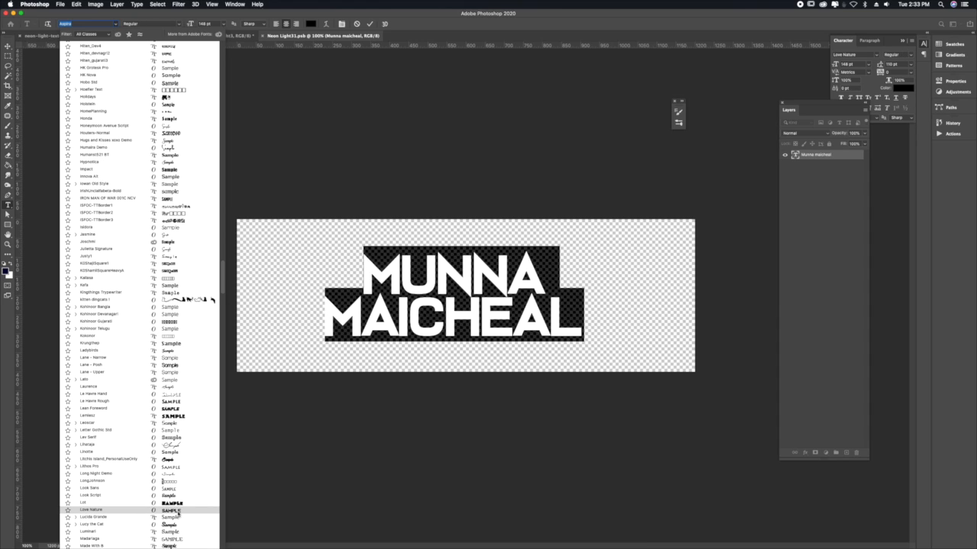
scroll(177, 513, down, 2)
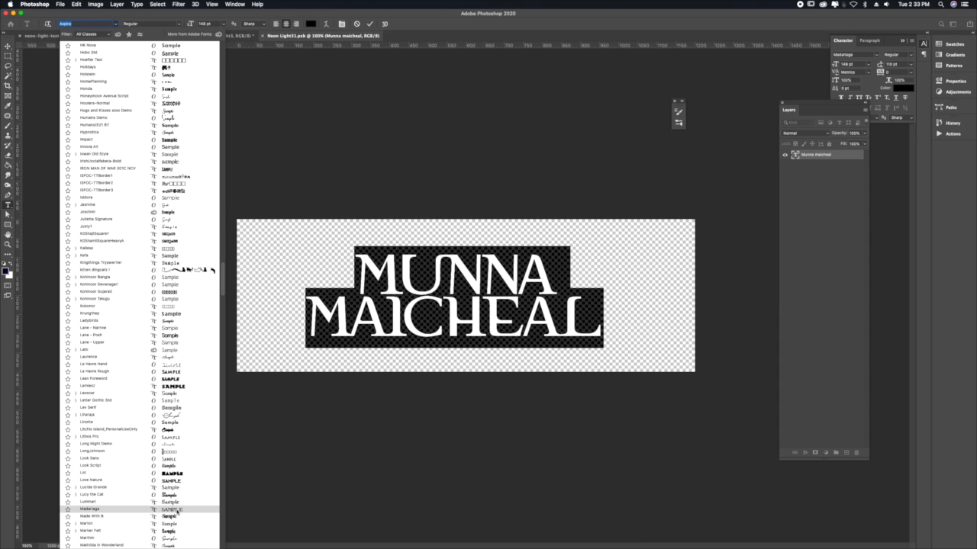
click(177, 509)
click(9, 45)
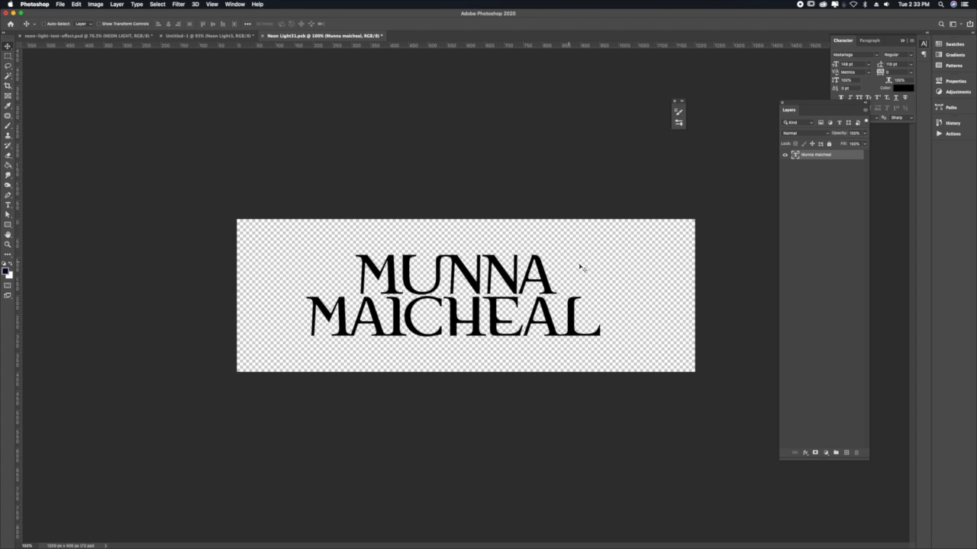
- Save the smart object and return to the Untitled-1 document to check the updated neon title
key(super+s)
key(ctrl+Tab)
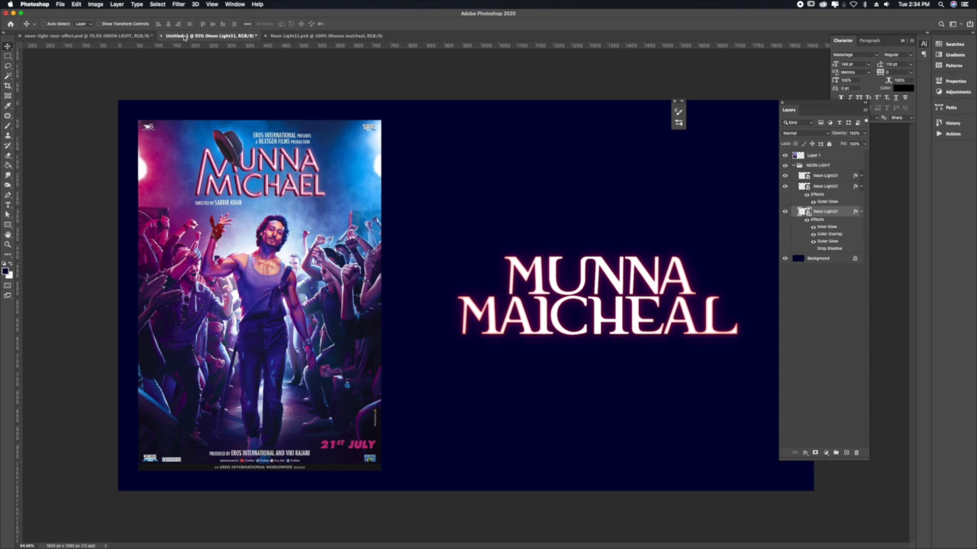
scroll(696, 377, down, 2)
scroll(714, 350, up, 3)
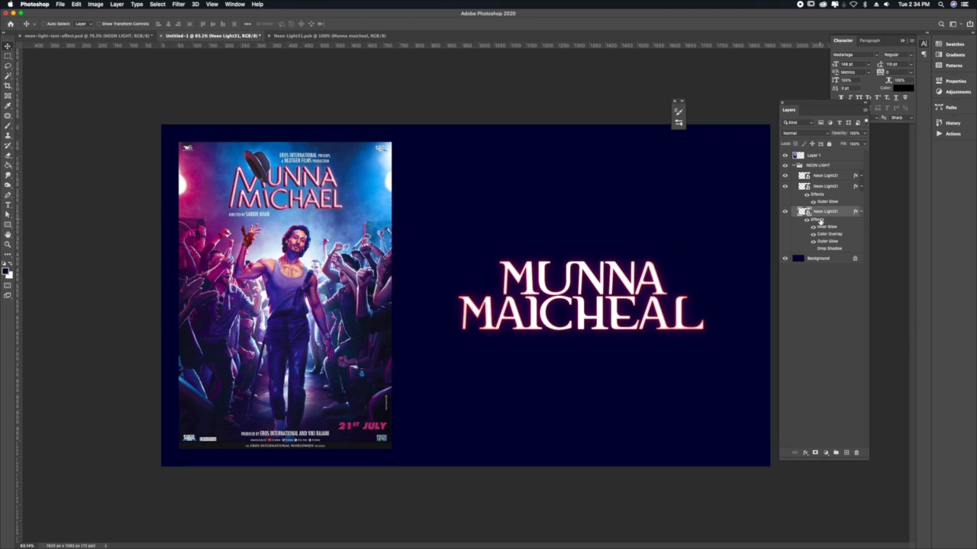
- Enable Bevel & Emboss on the lowest Neon Light31 layer, using the Emboss style
double_click(819, 221)
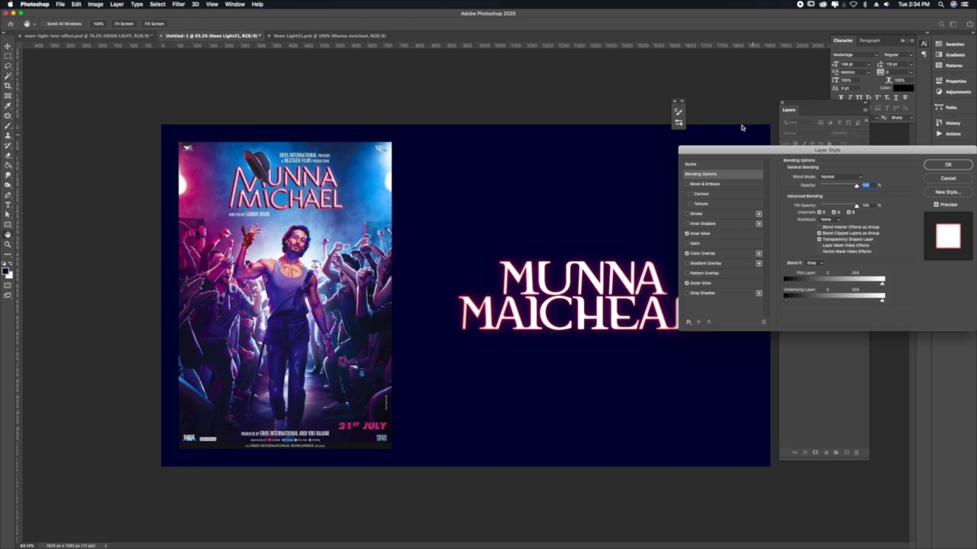
click(752, 184)
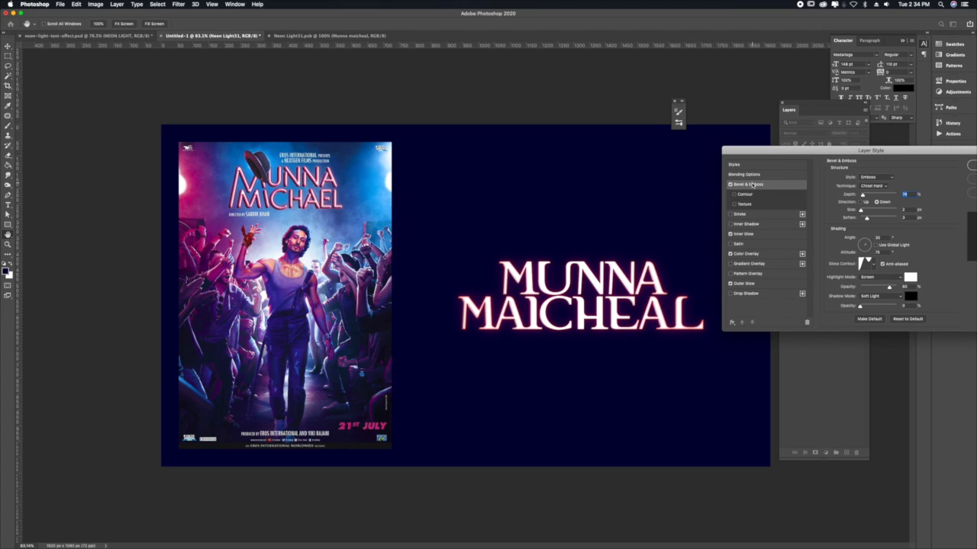
click(891, 179)
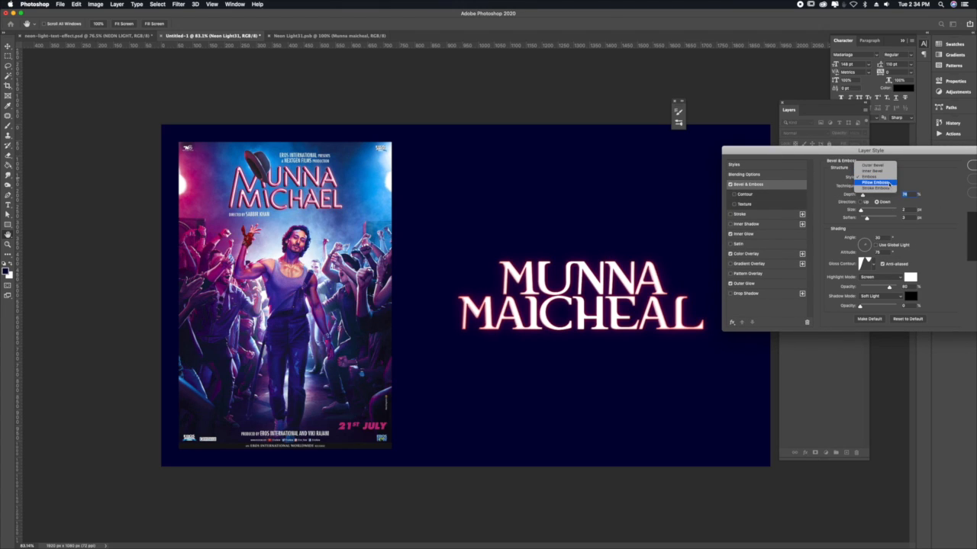
click(877, 177)
- Set the bevel to the Smooth technique with 1% depth, 0 px size and 2 px soften, and turn on its Contour
drag(863, 195, 864, 218)
click(885, 187)
click(876, 178)
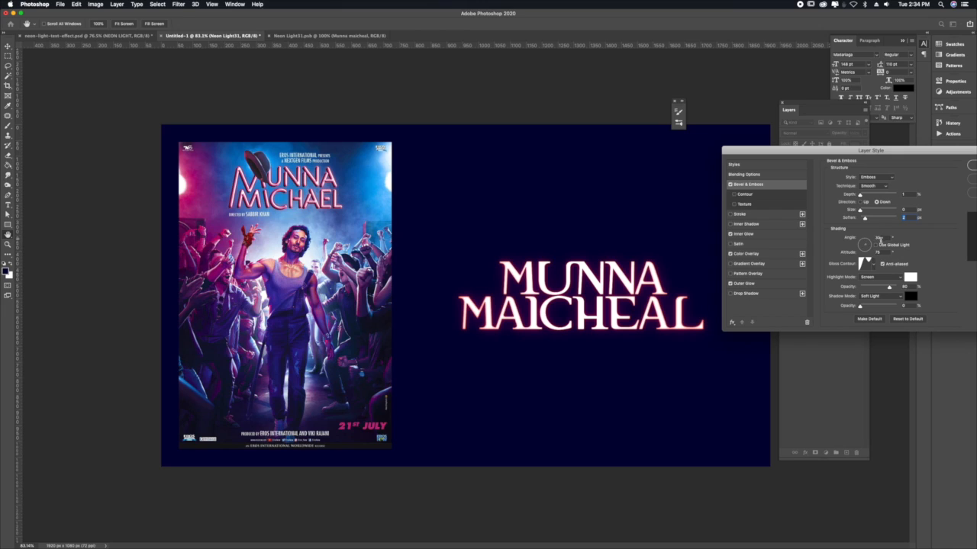
click(743, 195)
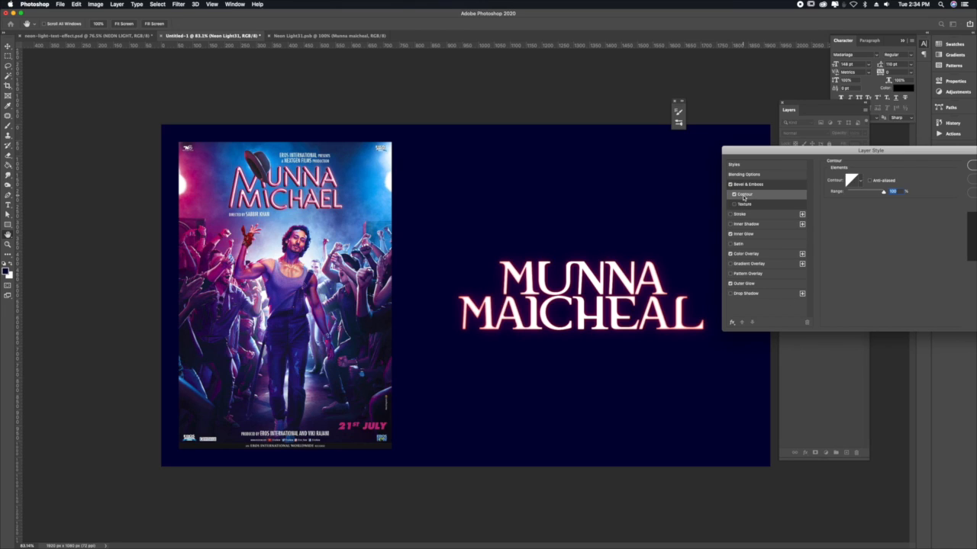
click(748, 186)
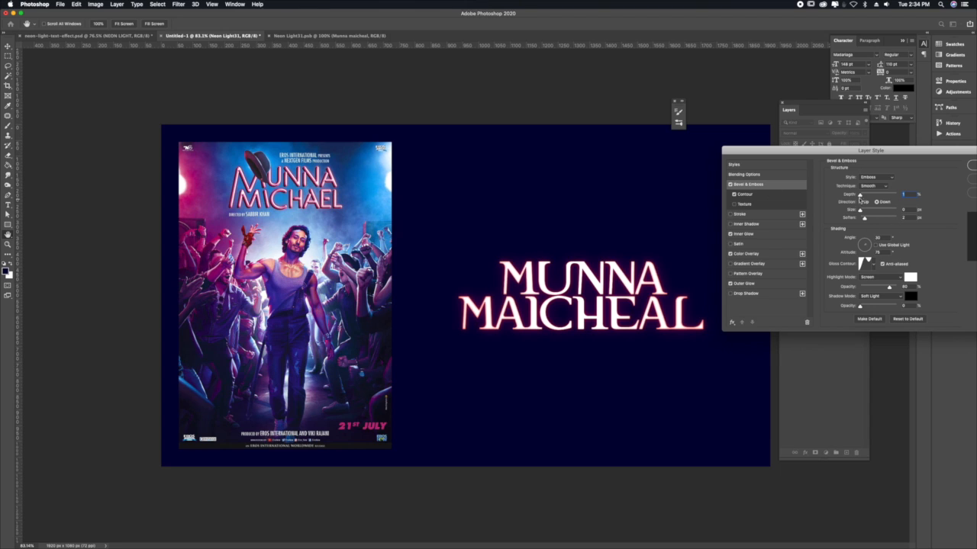